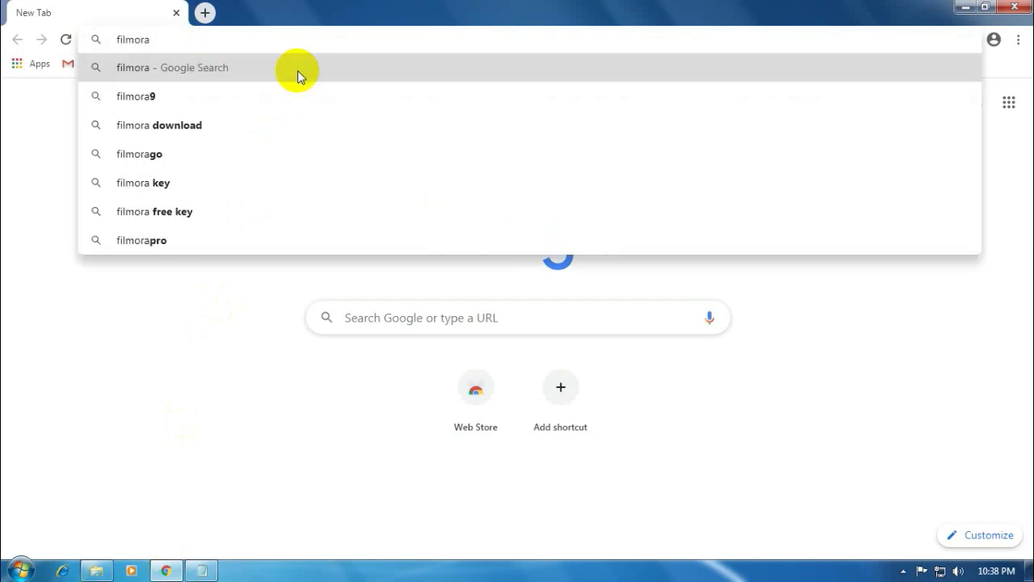
- Search the web for "filmora download" and open the Wondershare Filmora9 video editor download page
key(Down)
key(Down)
key(Return)
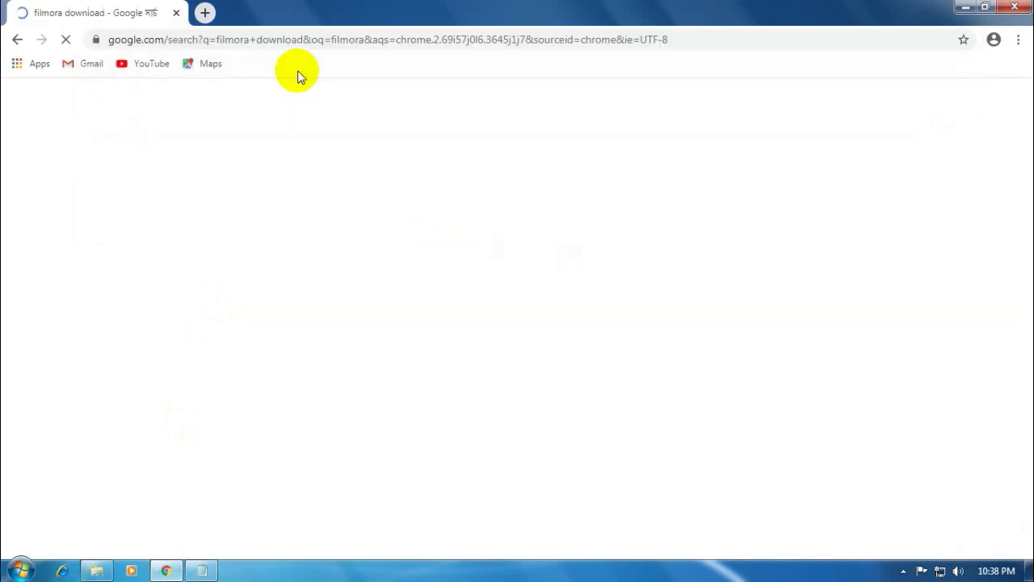
click(308, 239)
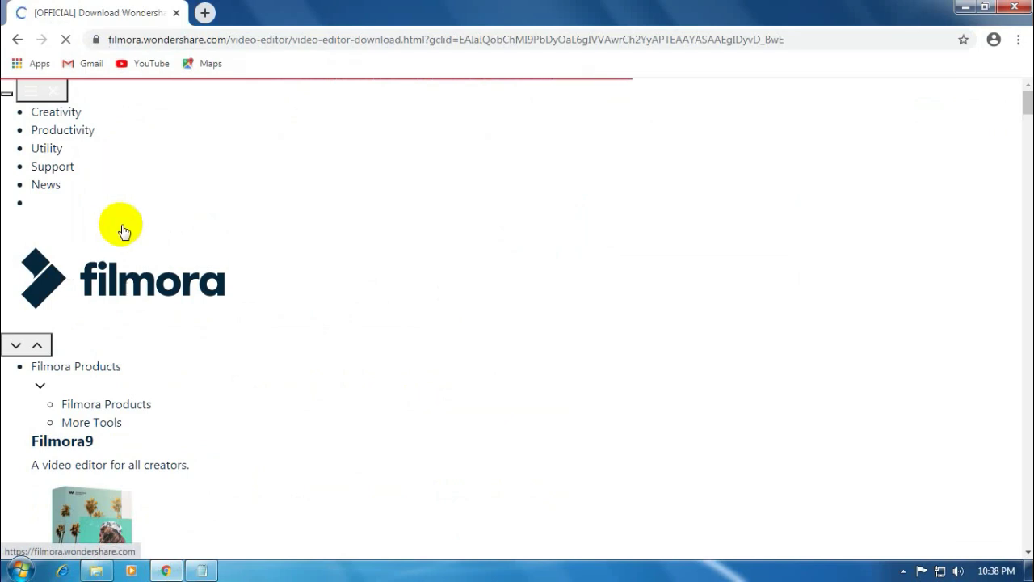
- Dismiss the site's notification request and download the free trial installer of the Filmora9 video editor
scroll(145, 254, down, 3)
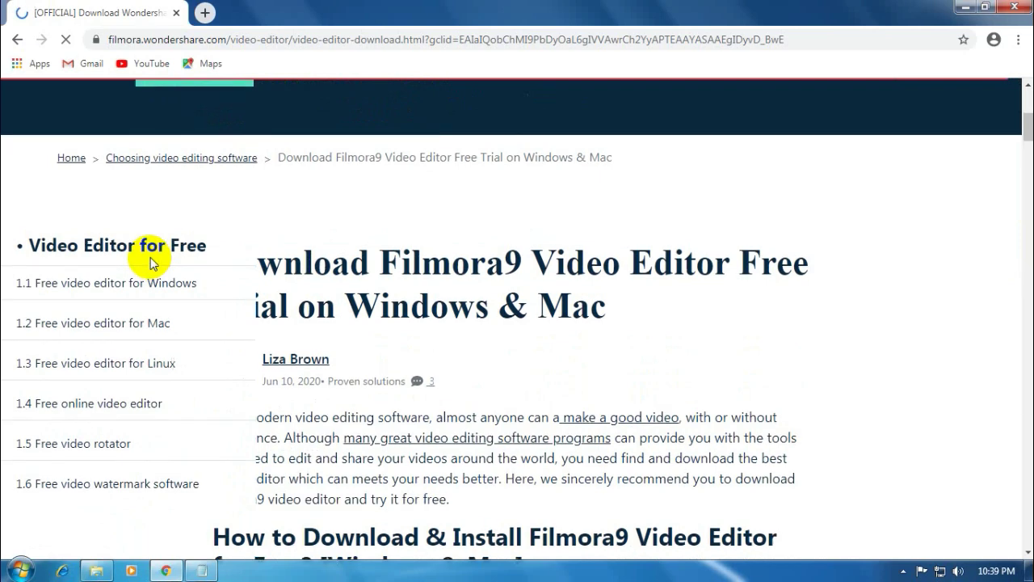
scroll(151, 257, up, 2)
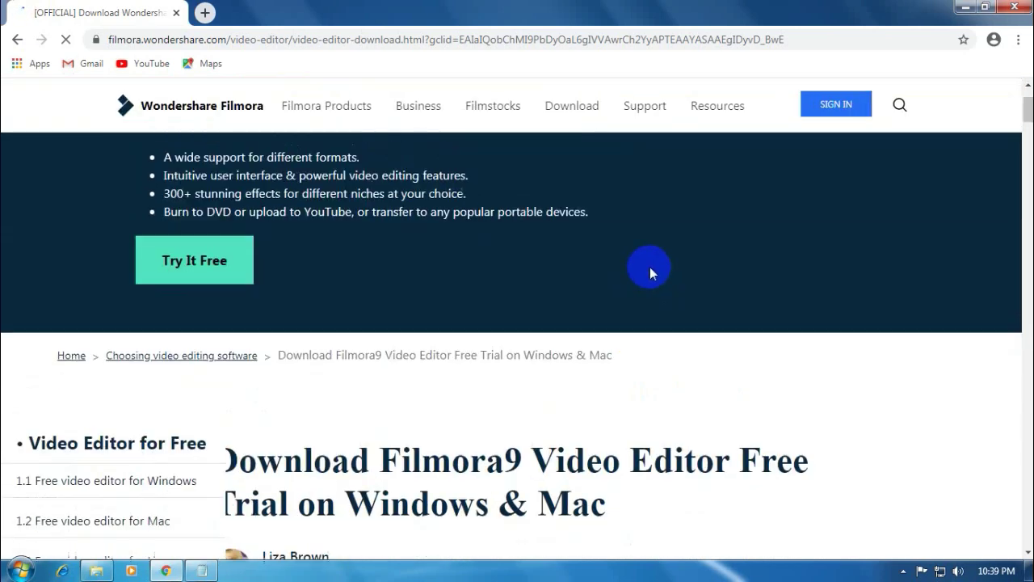
scroll(649, 273, down, 3)
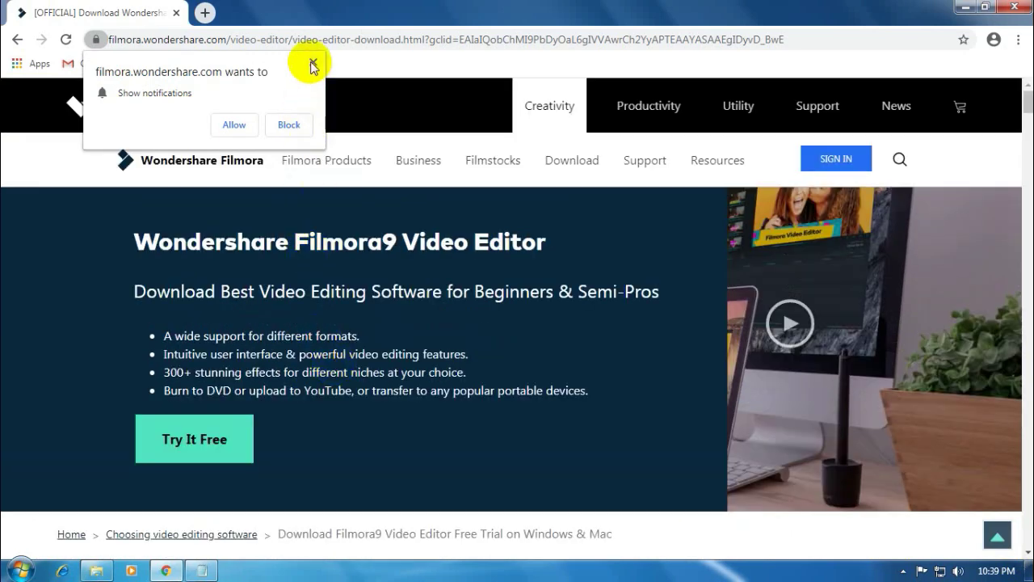
click(314, 63)
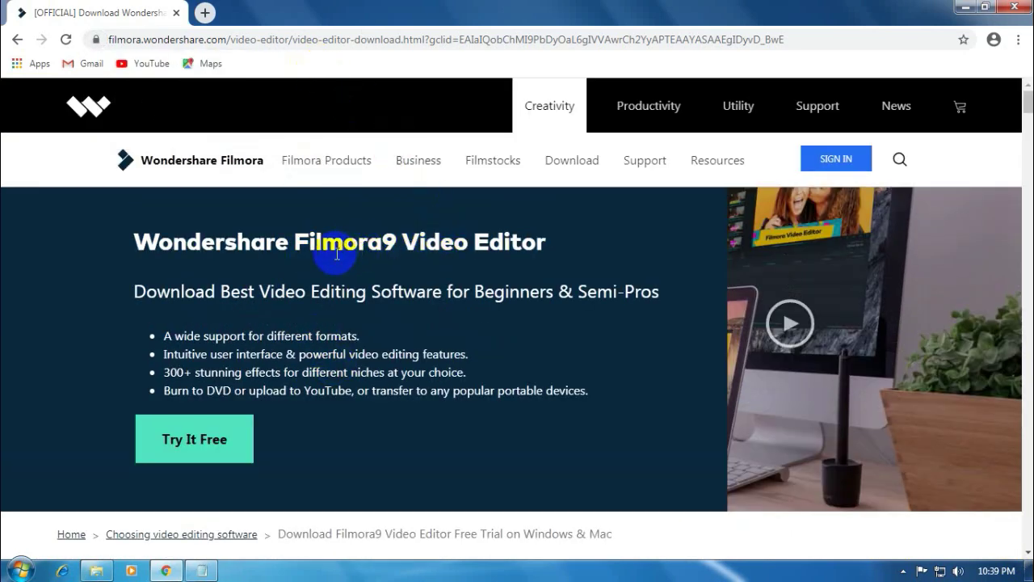
scroll(255, 339, down, 3)
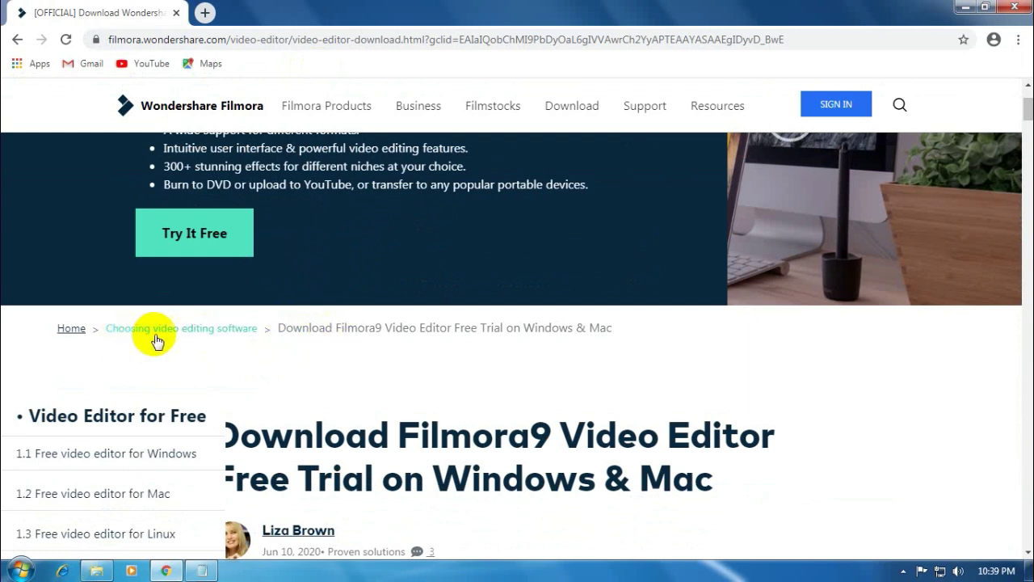
click(214, 247)
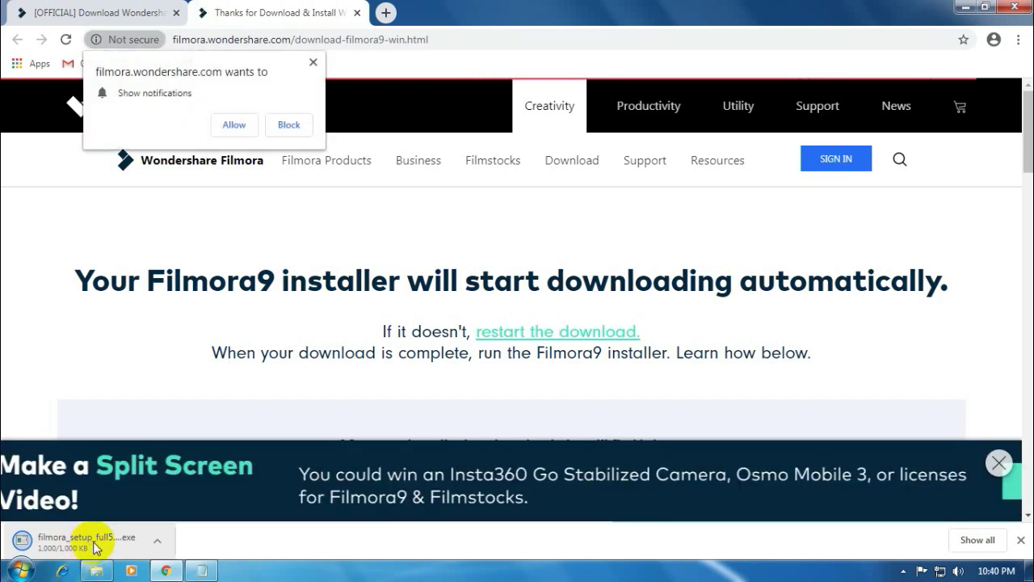
- View the downloaded filmora_setup_full5869 file in its folder, then close the folder and minimize the browser
right_click(96, 547)
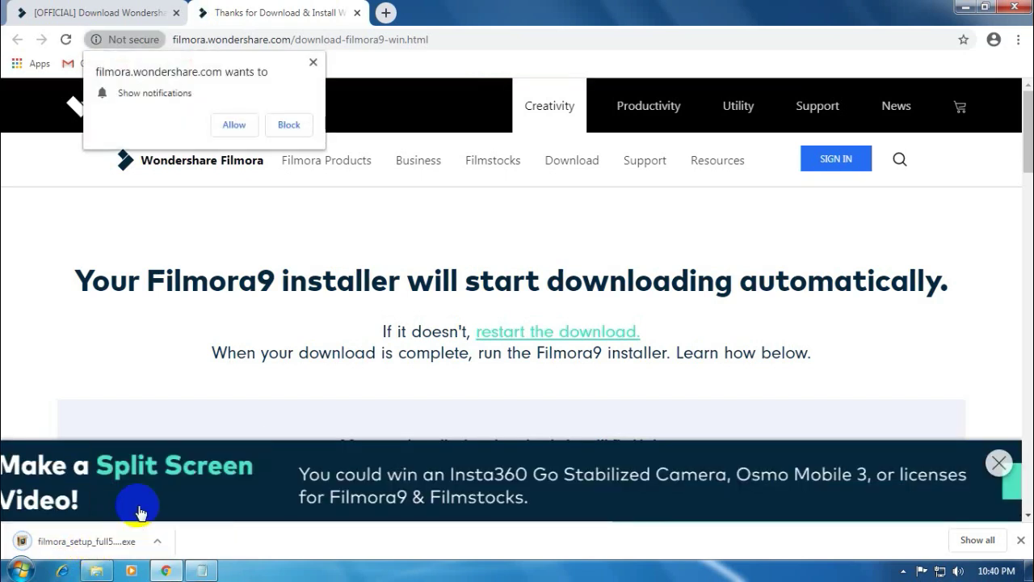
click(137, 503)
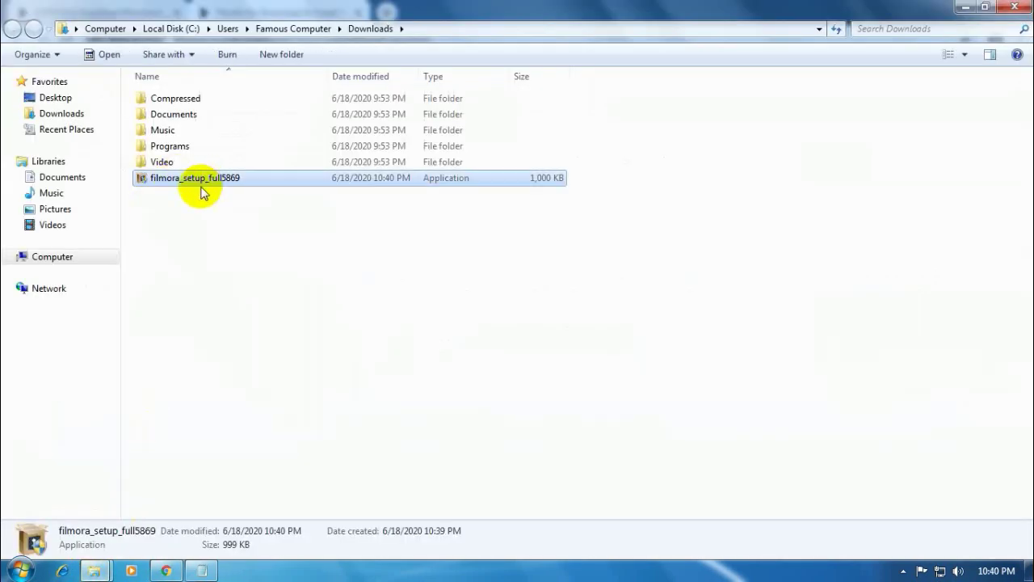
click(1015, 7)
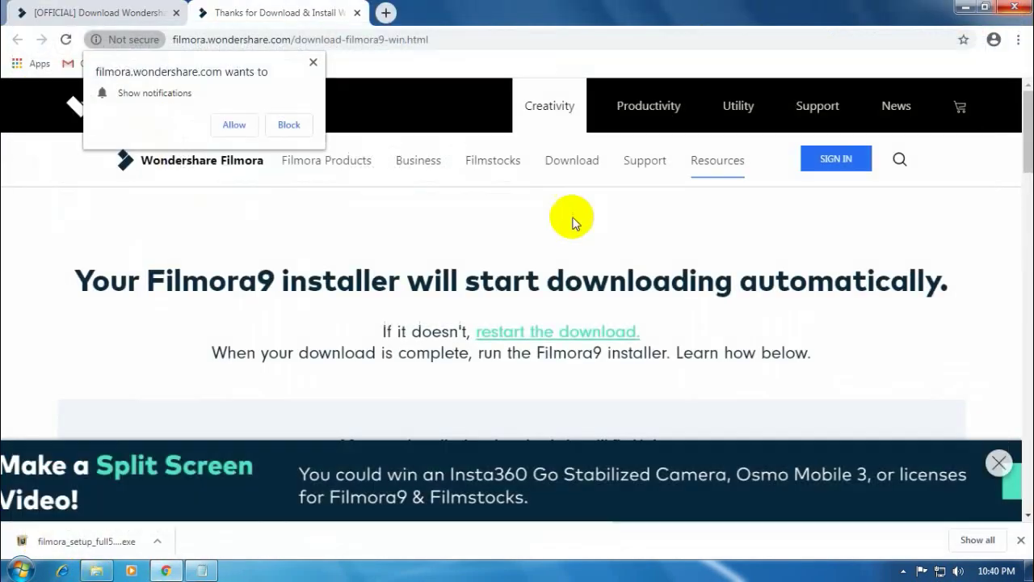
click(963, 7)
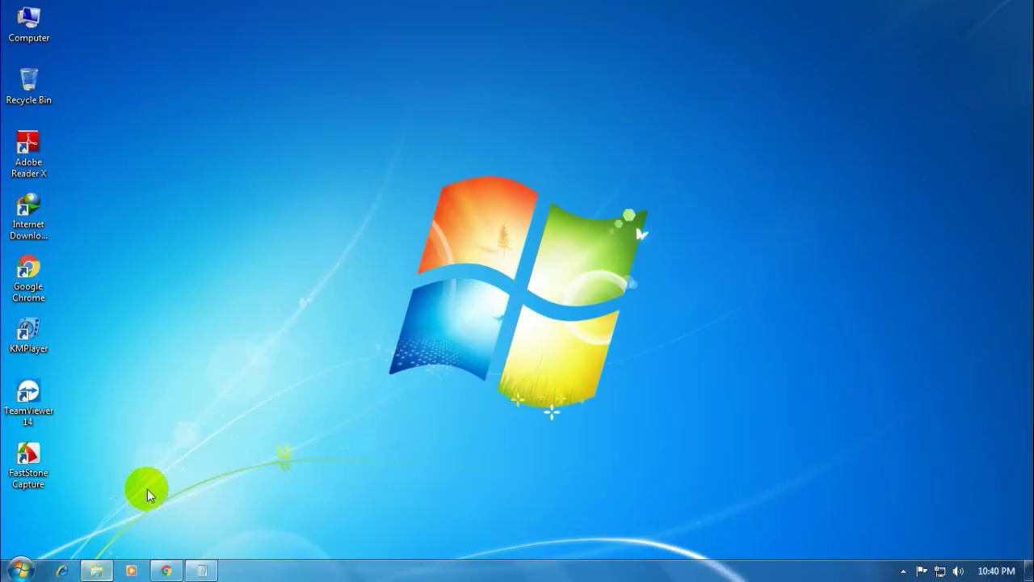
- Run the filmora_setup_full846 installer from the FILMORA software folder and install the program with default settings
click(97, 570)
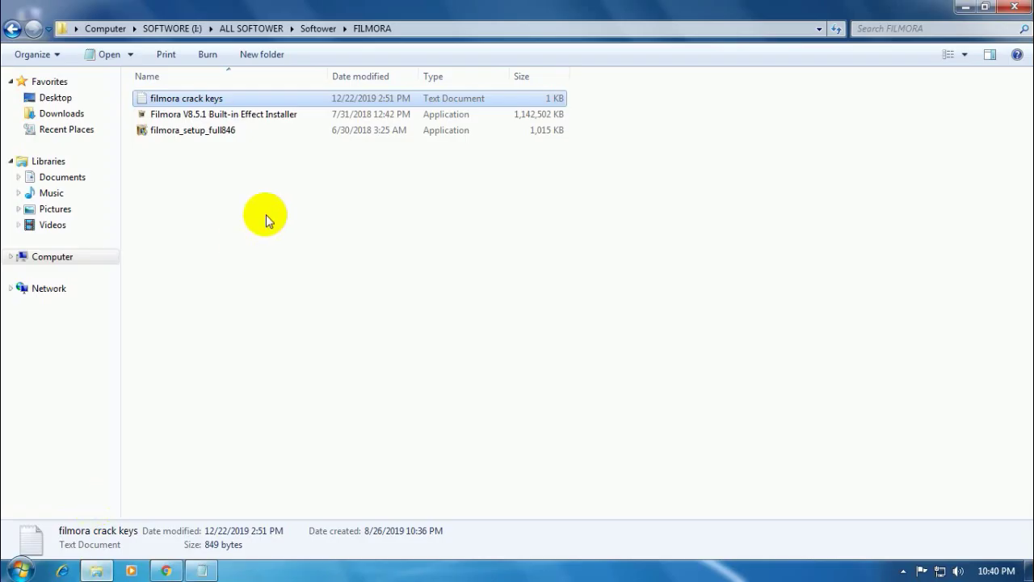
click(193, 136)
double_click(192, 136)
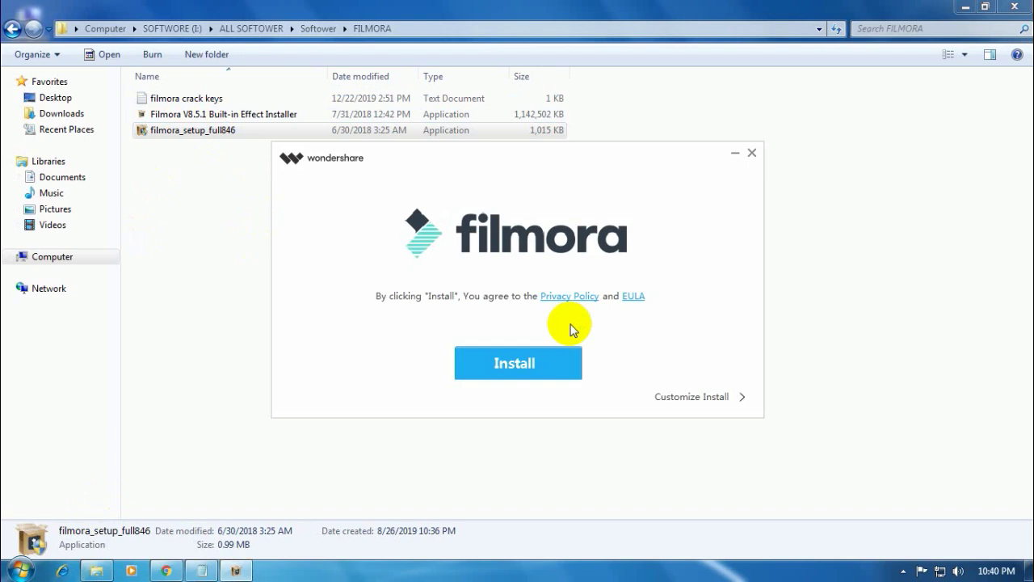
click(561, 355)
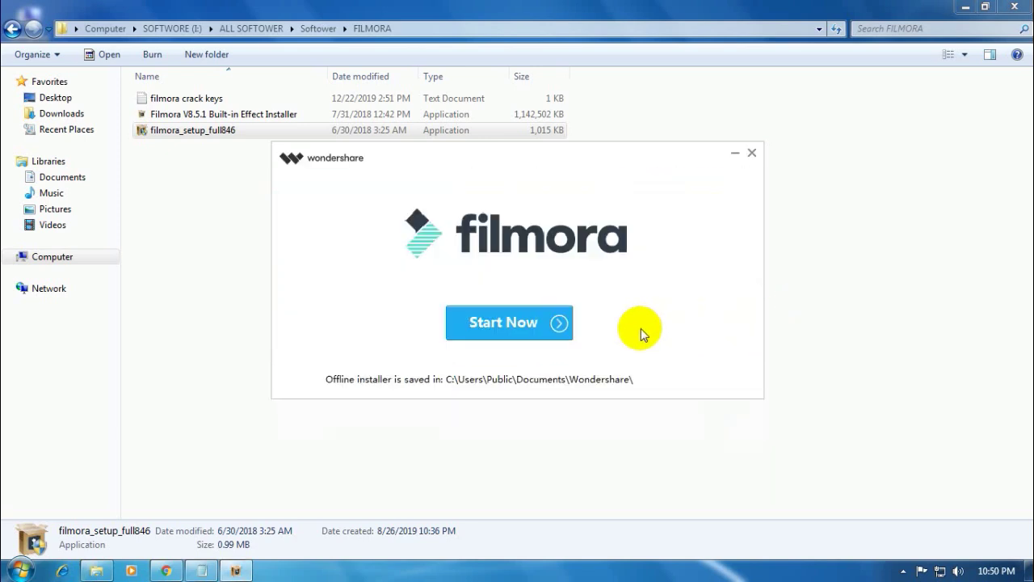
- Launch the installed Filmora, clear the other windows out of view, and start a new movie in Full Feature Mode
click(497, 326)
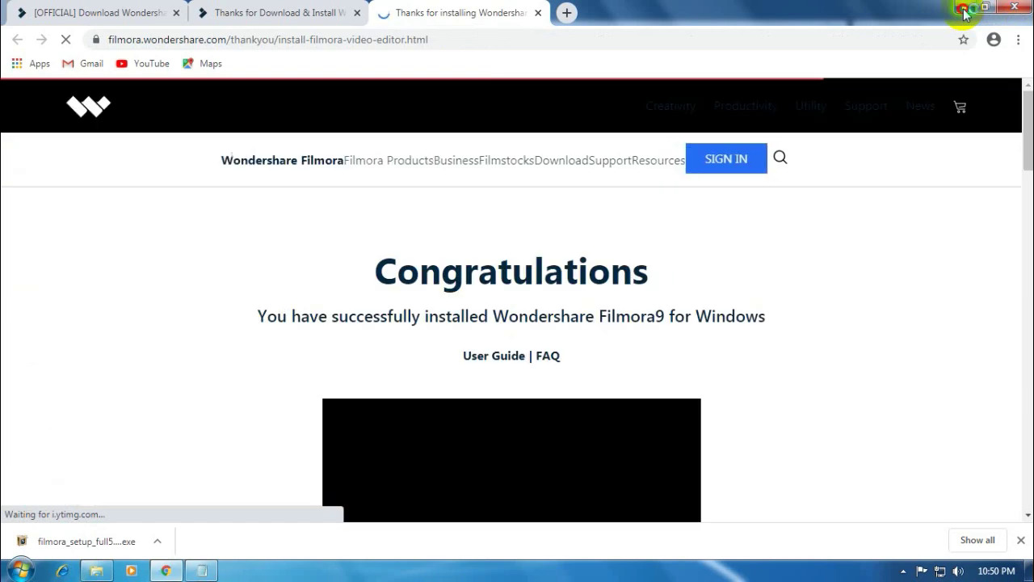
click(964, 13)
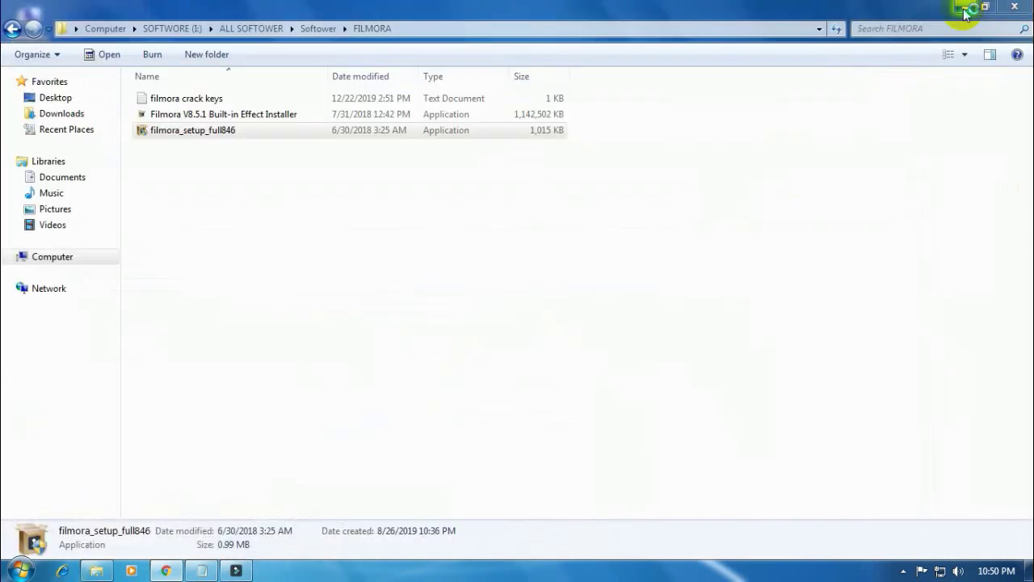
click(242, 572)
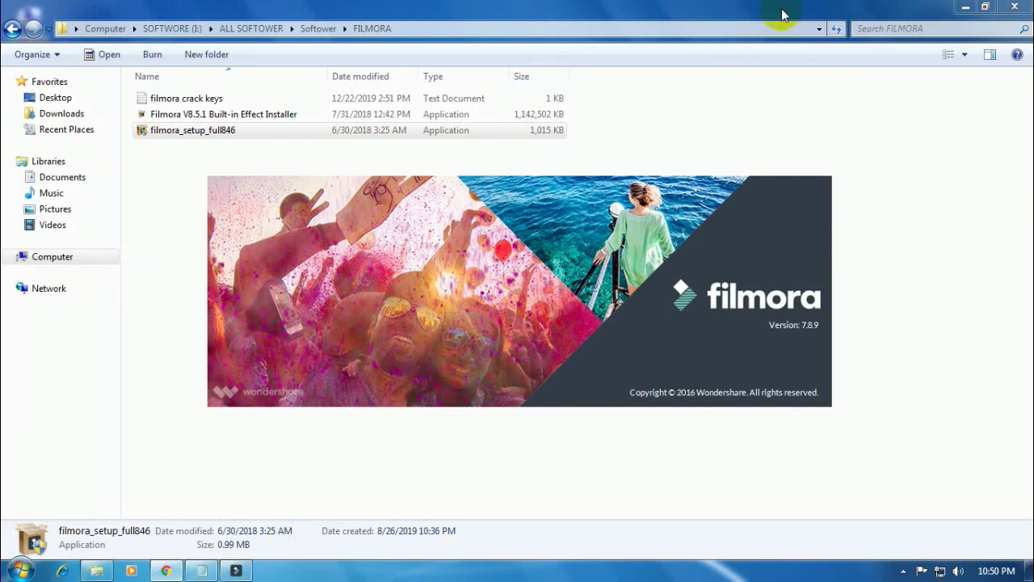
click(971, 8)
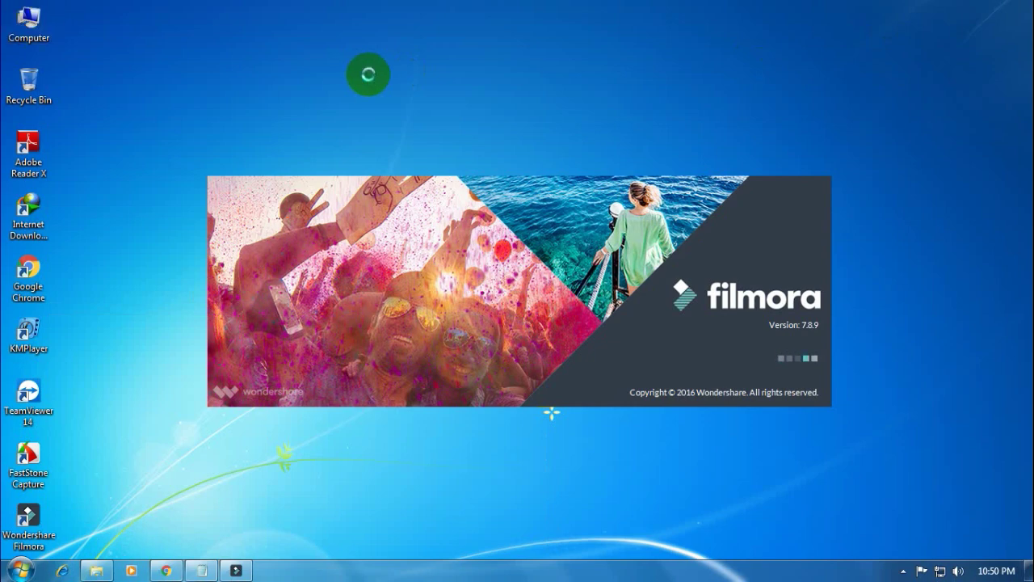
right_click(408, 78)
click(407, 117)
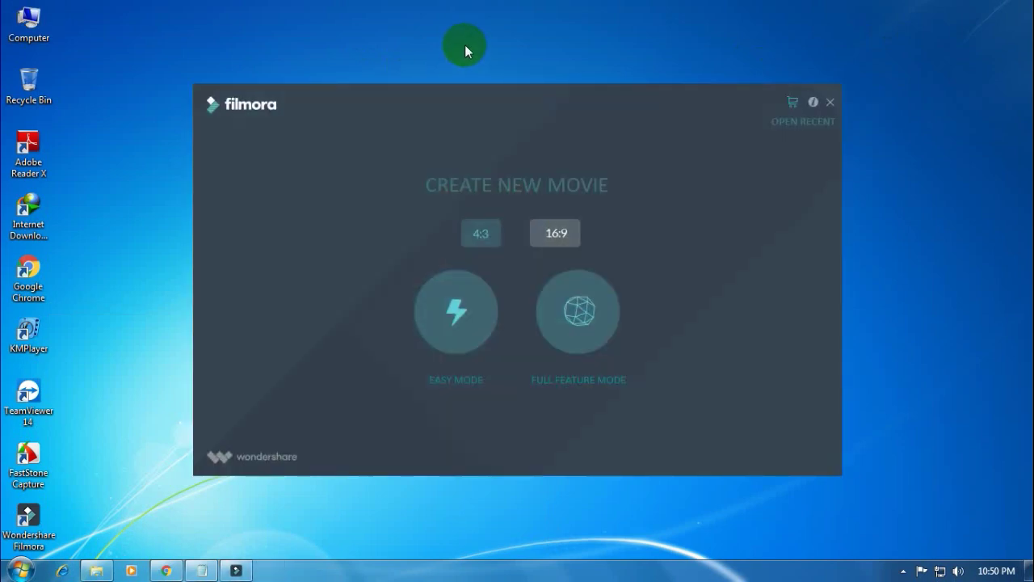
click(594, 330)
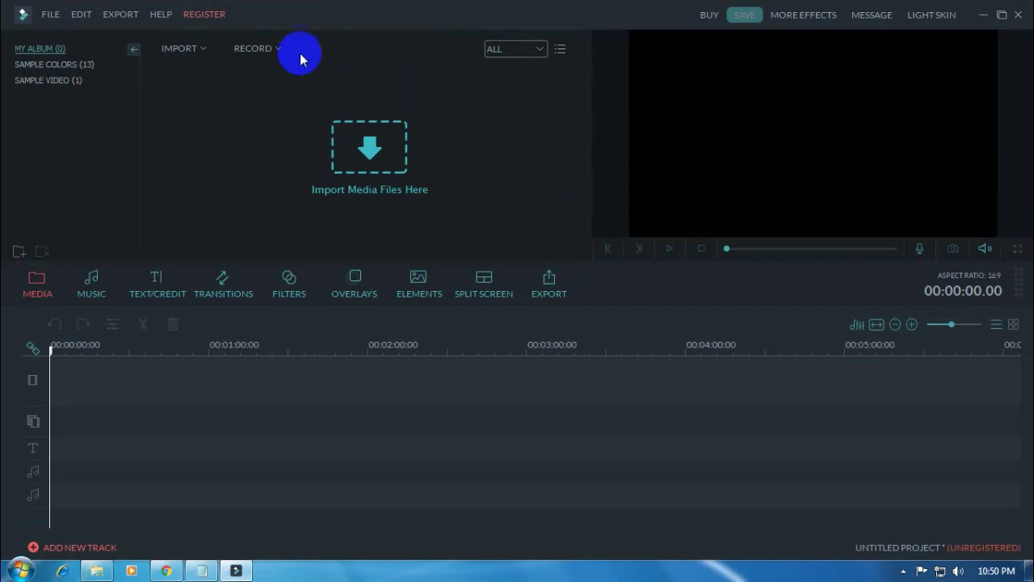
- Open the Filmora registration dialog and fill in the licensed e-mail copied from the last entry of the open text file
click(205, 16)
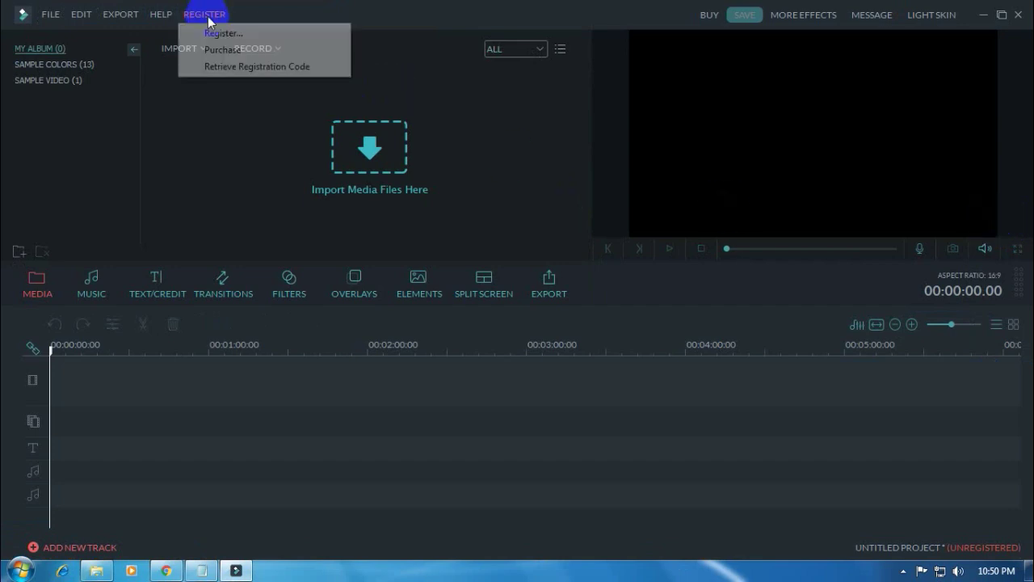
click(255, 33)
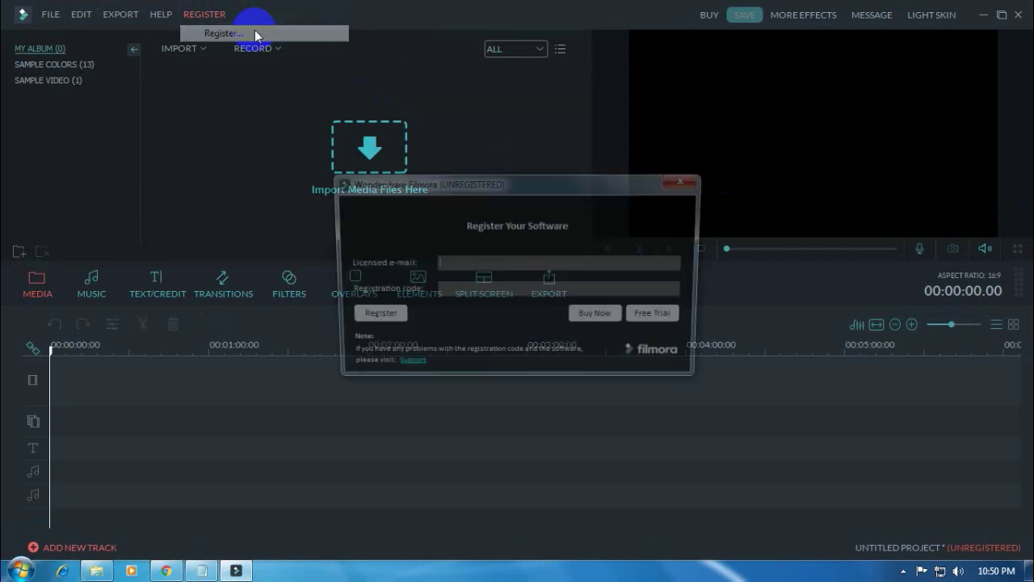
click(202, 570)
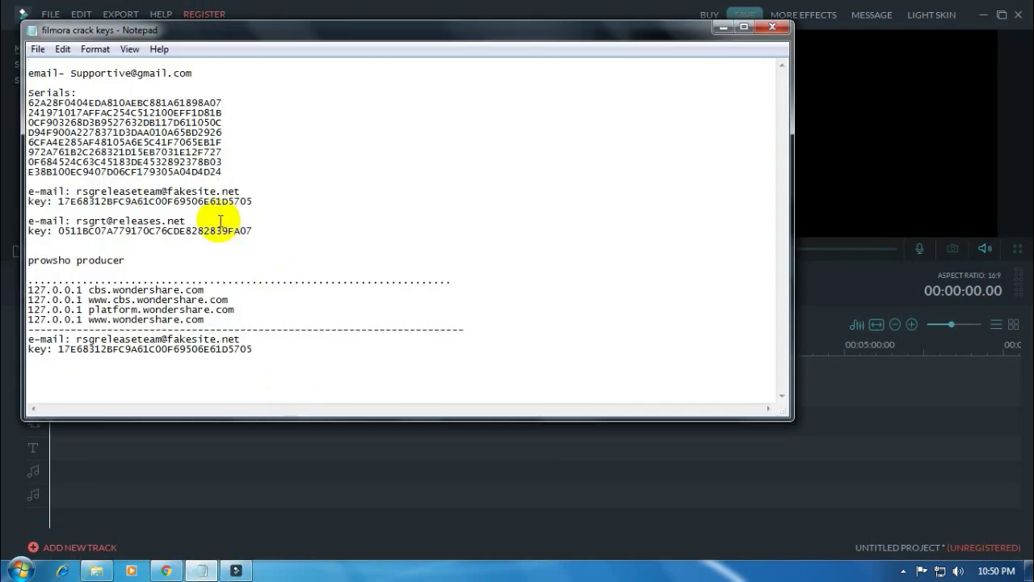
double_click(121, 340)
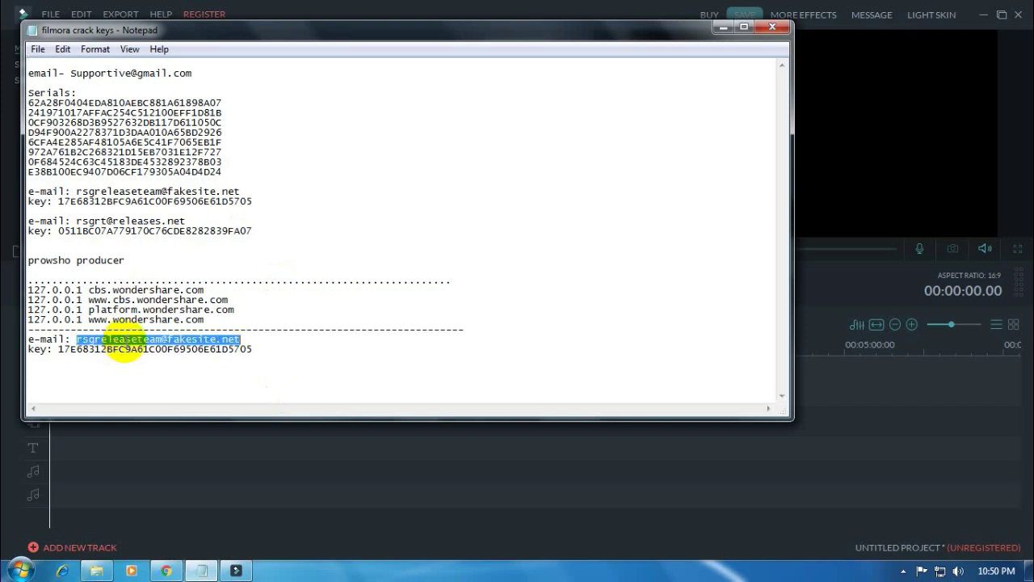
click(831, 203)
click(494, 265)
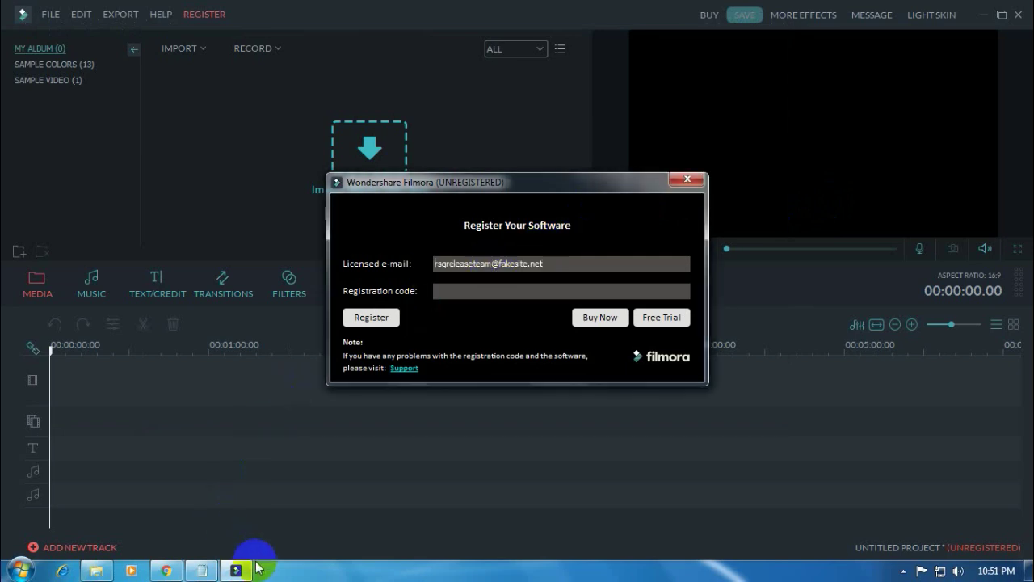
- Paste the registration code from the text file, try to register the software, and close the registration dialog
click(205, 572)
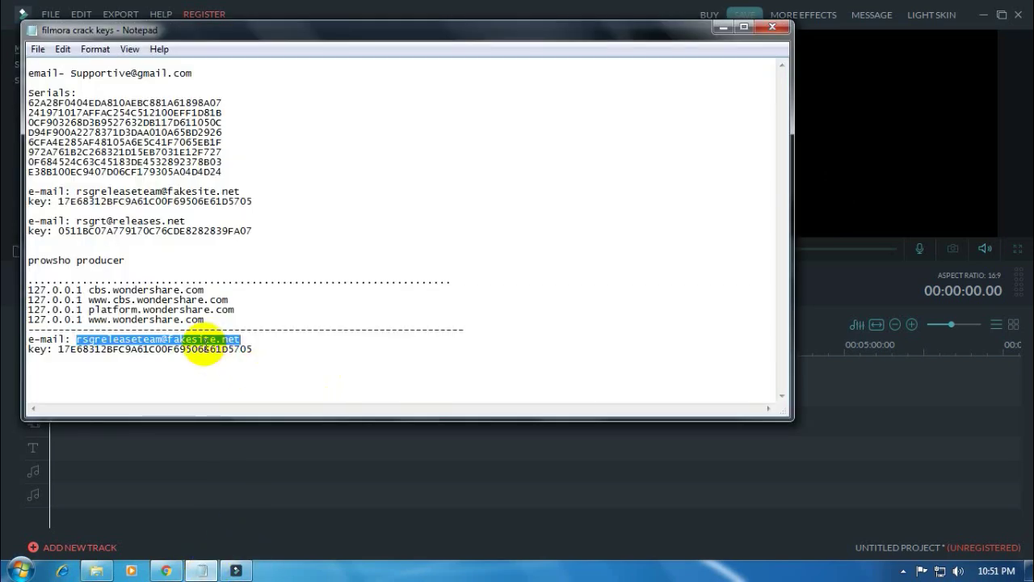
double_click(204, 347)
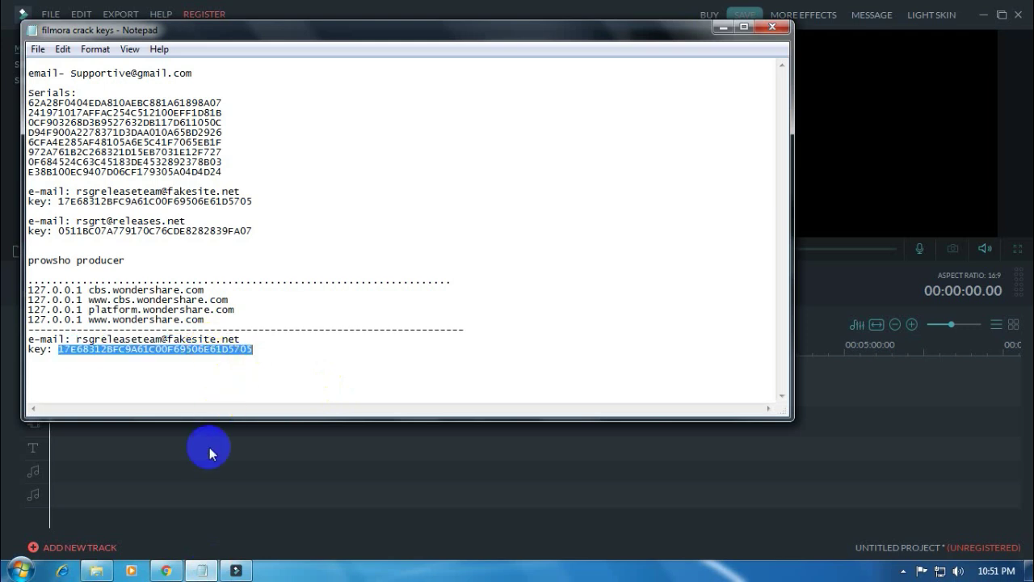
click(234, 572)
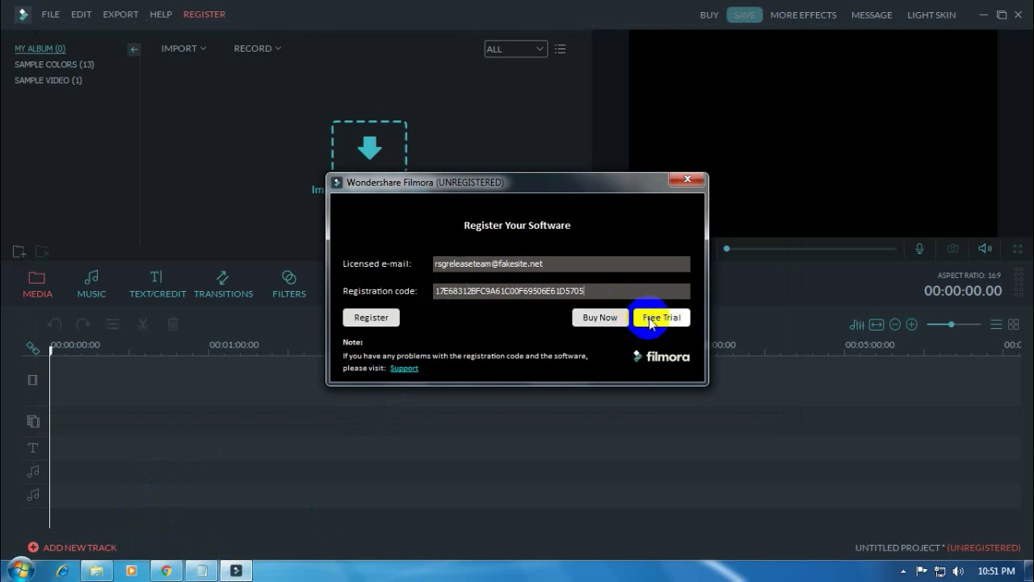
click(372, 318)
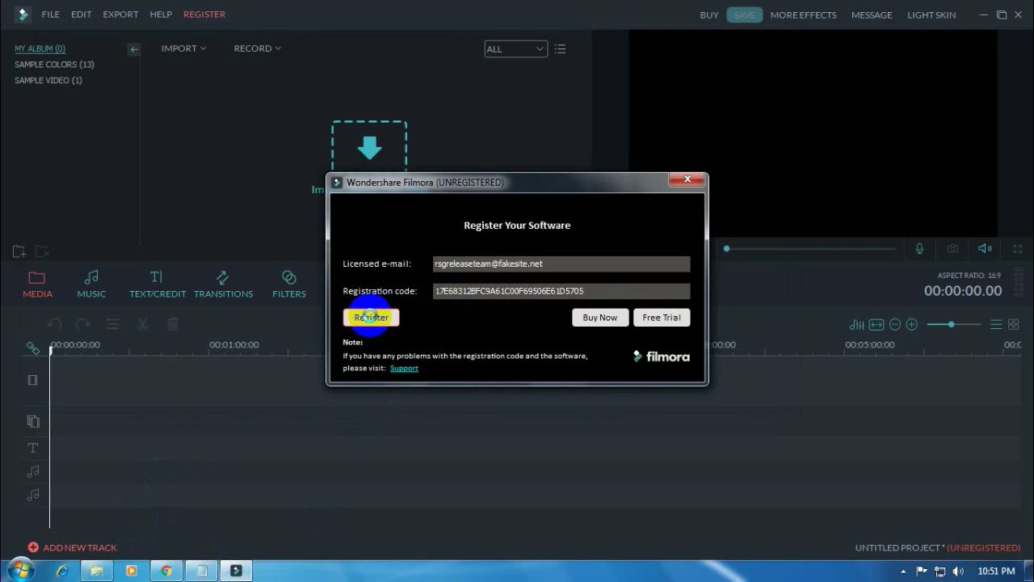
click(372, 318)
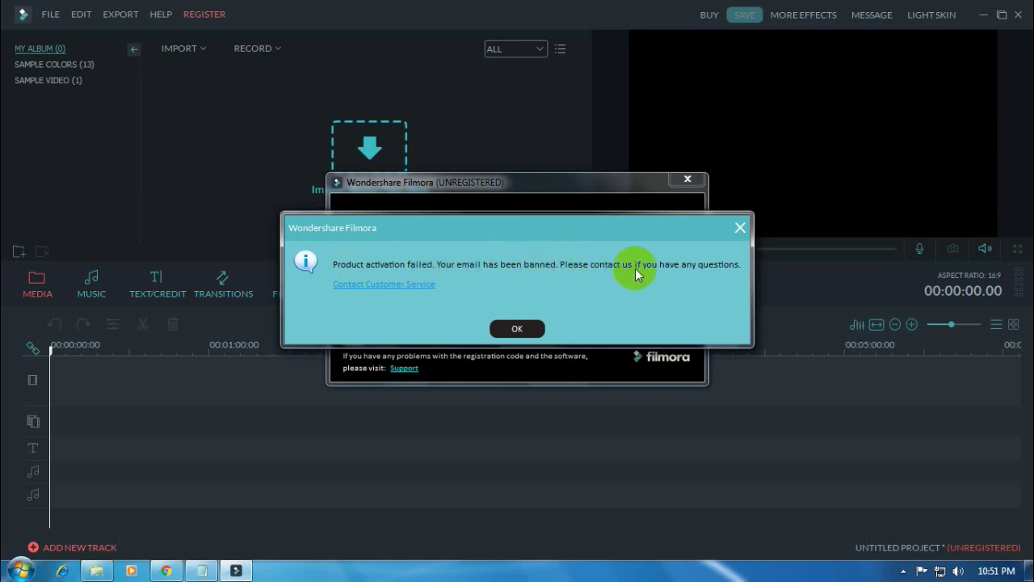
click(514, 327)
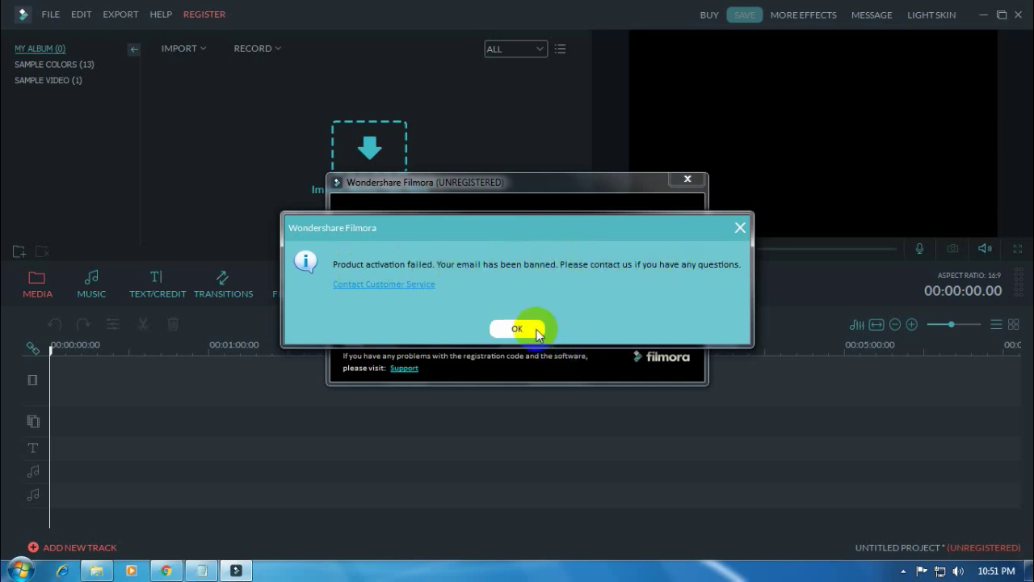
click(687, 179)
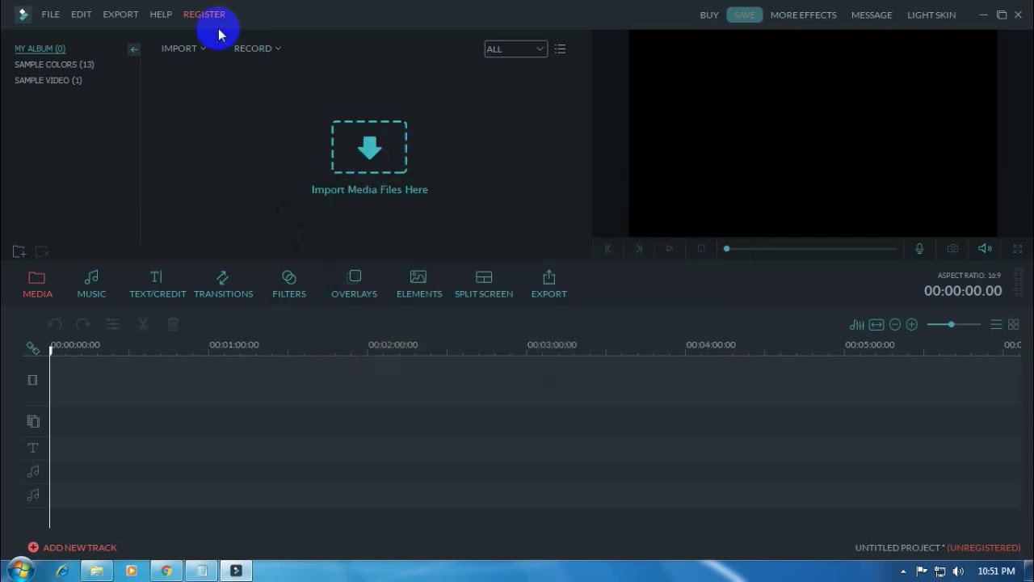
- Import the Wildlife video from the Sample Videos folder and place it at the start of the timeline's video track
click(50, 14)
mouse_move(123, 21)
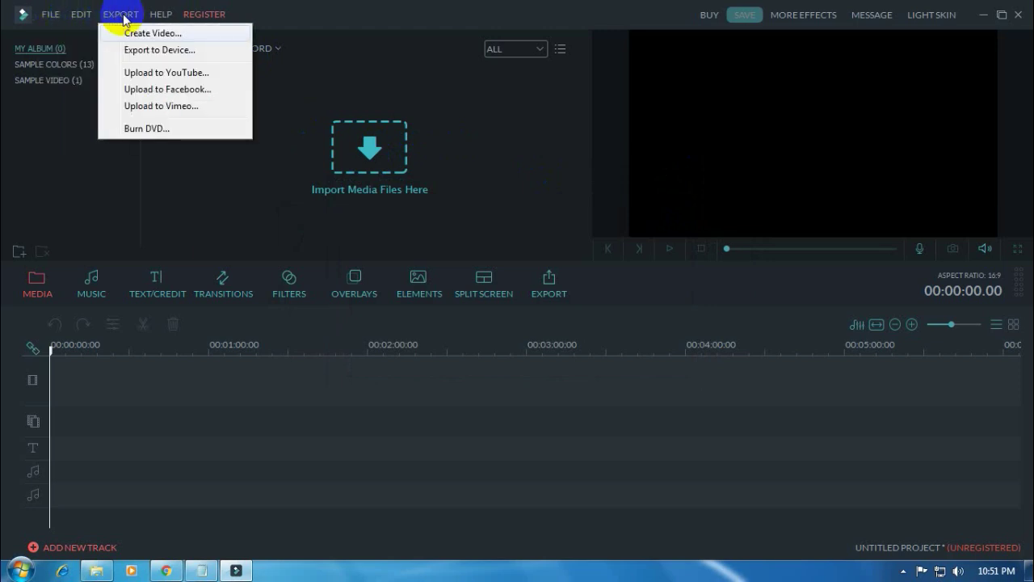
click(370, 147)
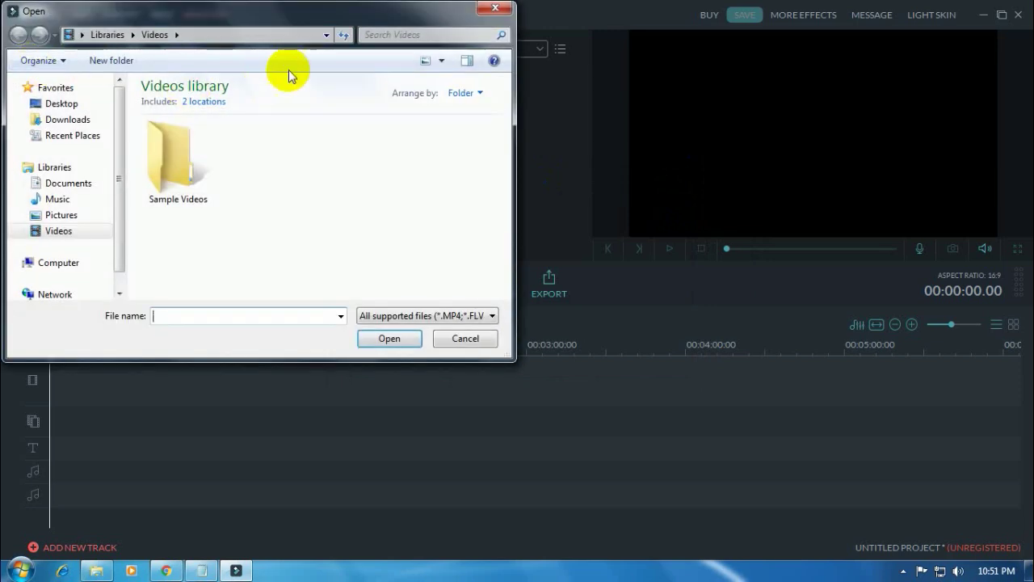
double_click(168, 162)
click(180, 157)
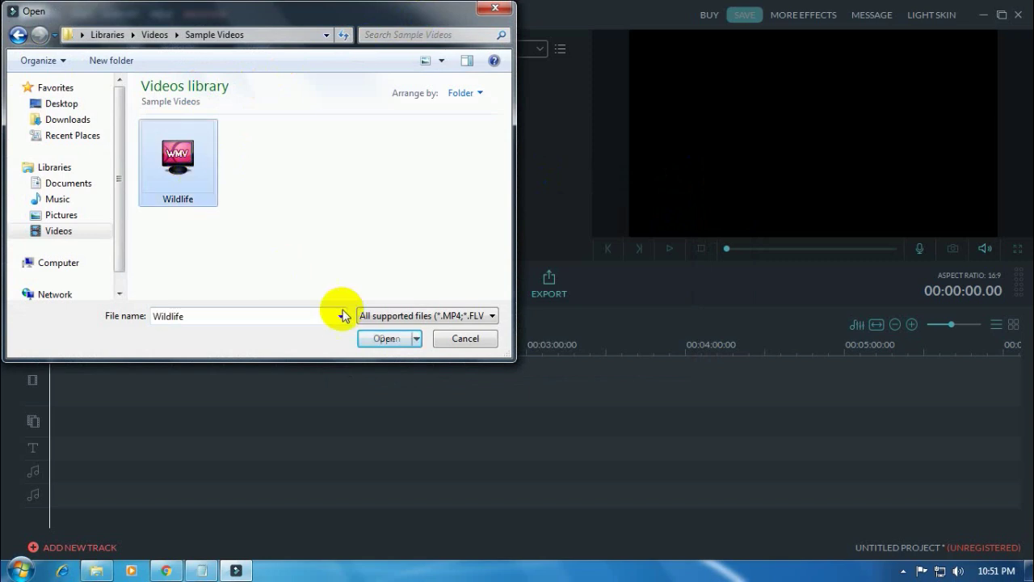
click(386, 339)
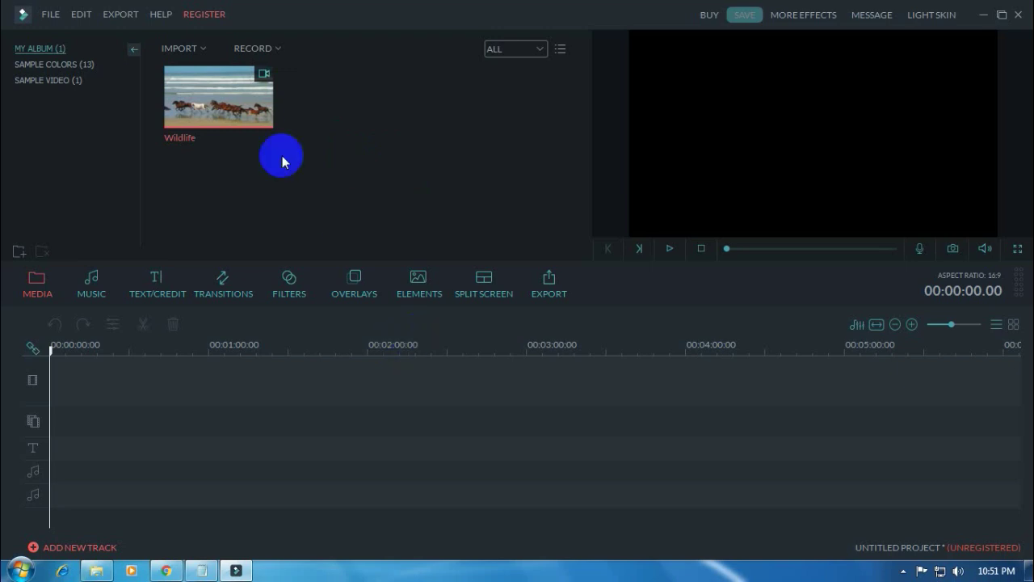
click(218, 97)
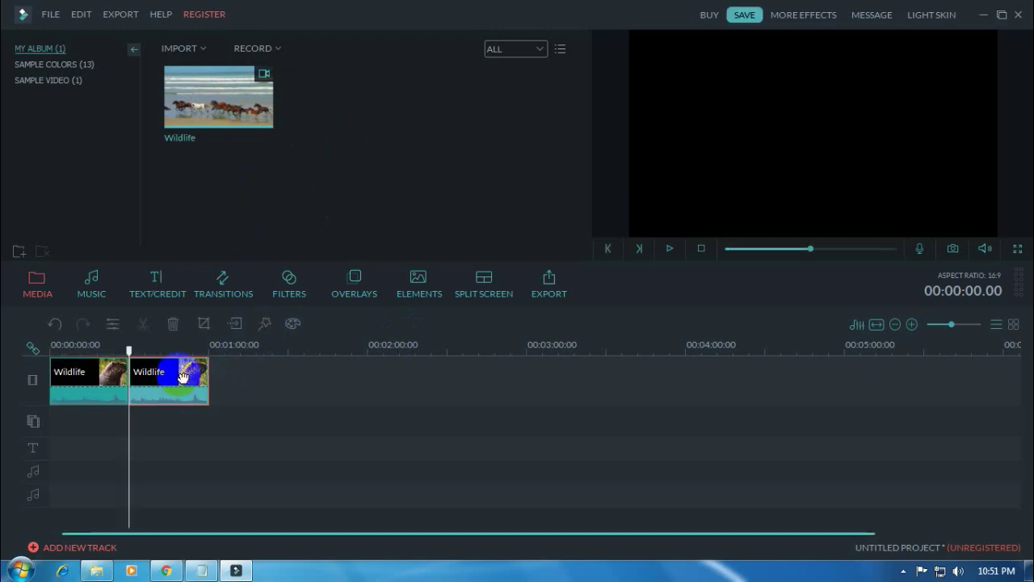
click(90, 395)
- Try exporting the timeline as a WMV file in trial mode, cancel the conversion, and close the Output dialog
click(78, 13)
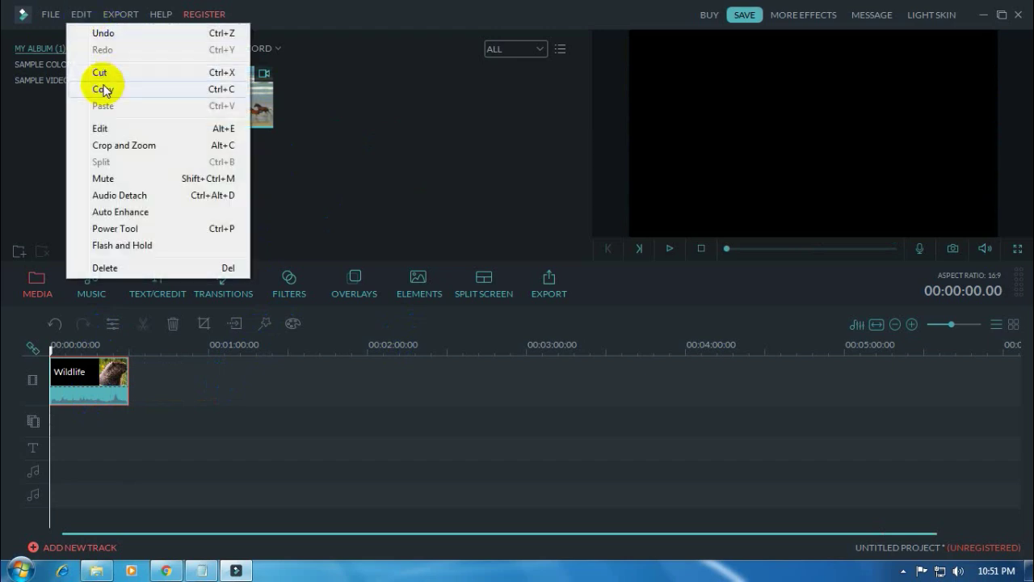
click(117, 20)
click(120, 13)
click(117, 13)
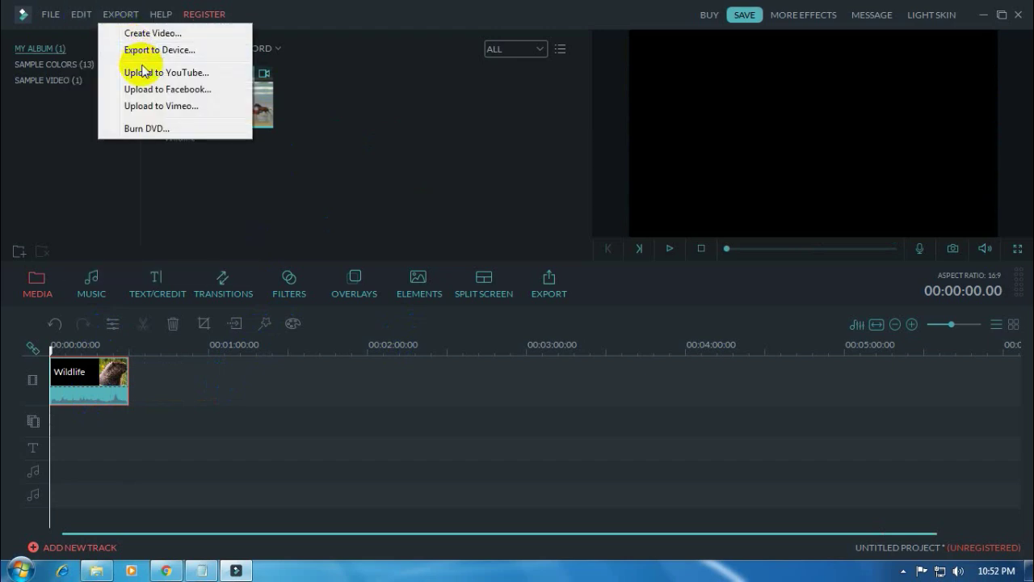
click(153, 35)
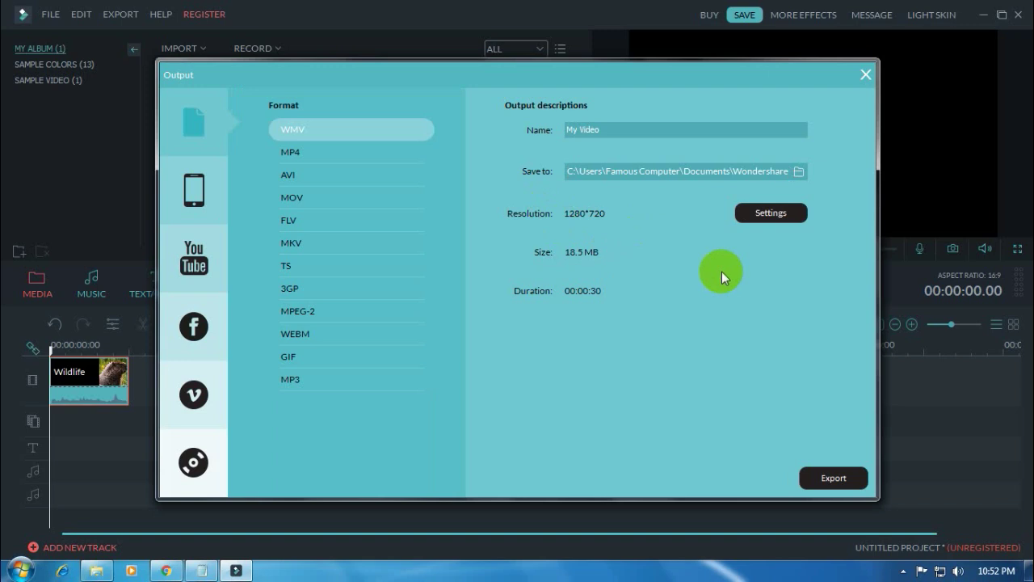
click(830, 479)
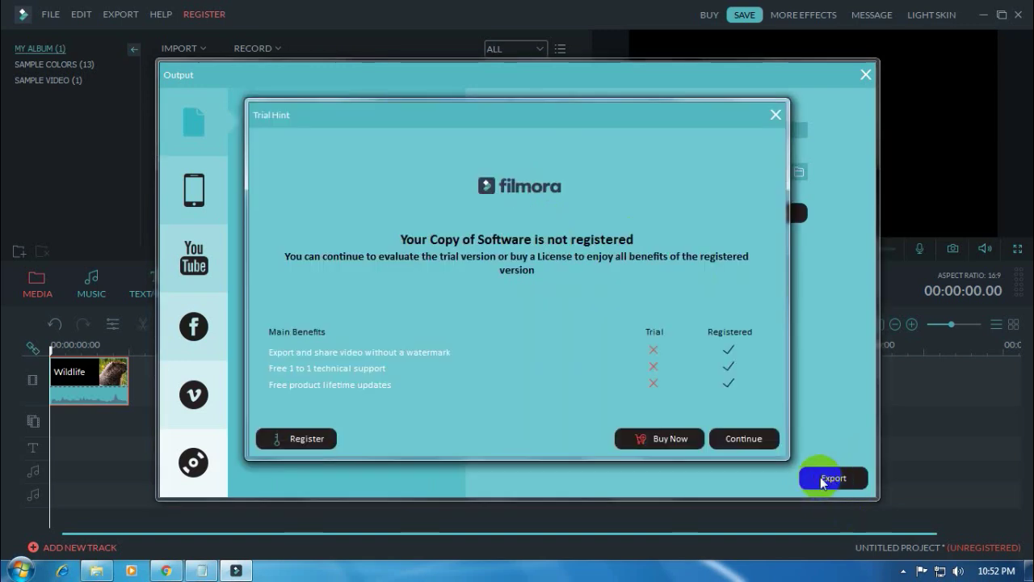
click(742, 437)
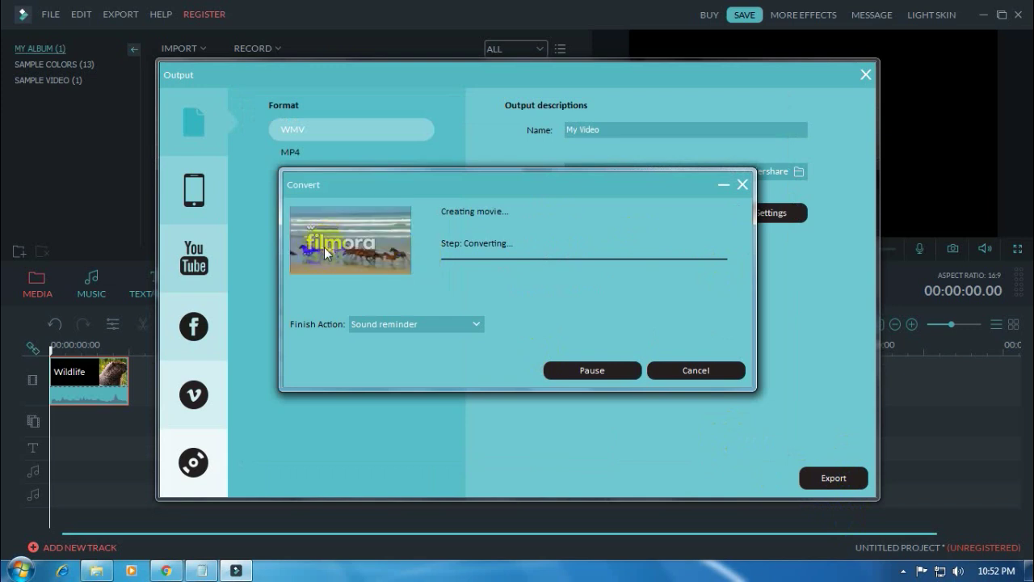
click(691, 370)
click(488, 319)
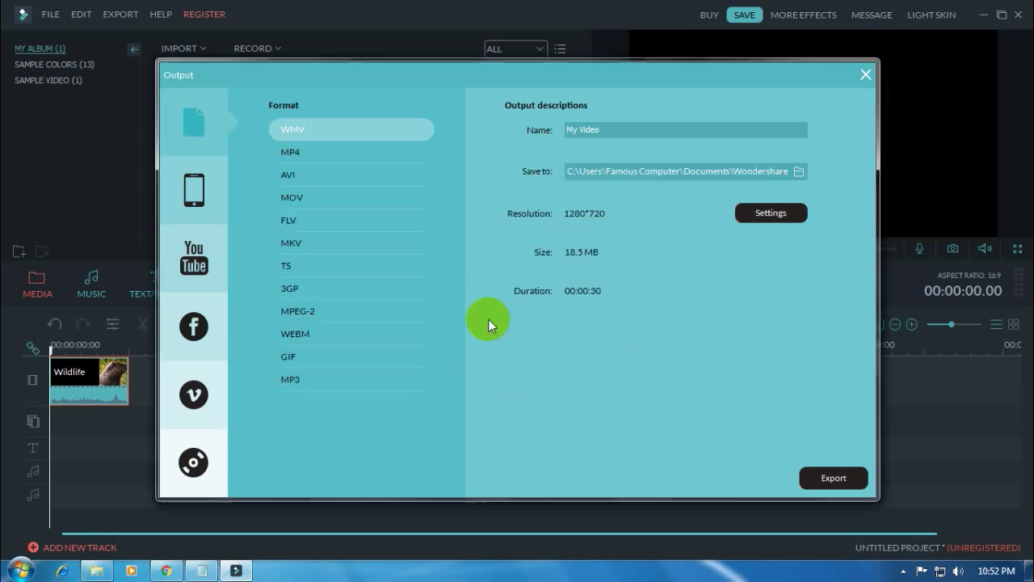
click(834, 479)
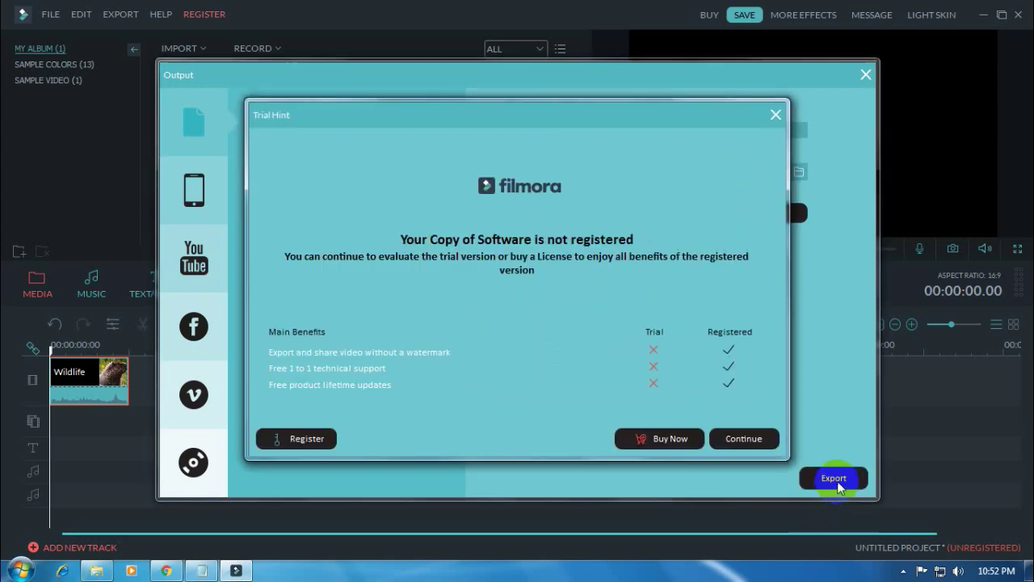
click(774, 115)
click(863, 74)
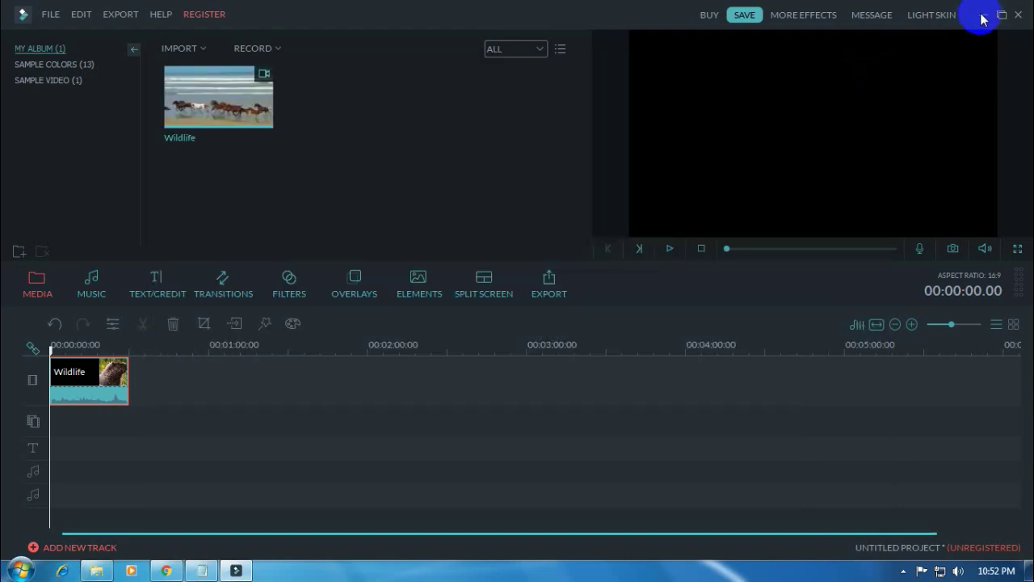
- Minimize Filmora, move the open text file's window away from the desktop icons, and open Computer
click(984, 14)
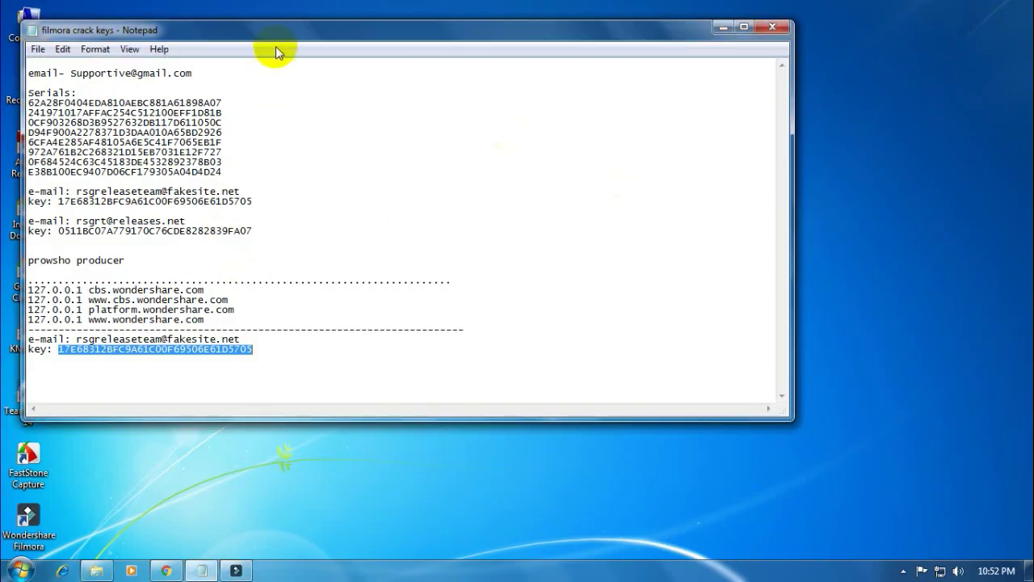
drag(290, 42, 446, 43)
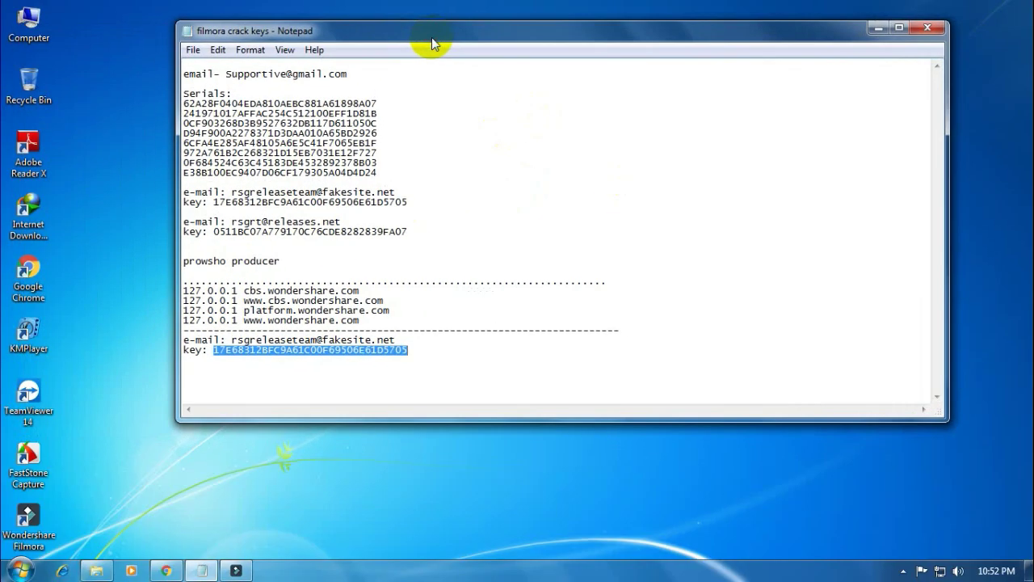
click(19, 570)
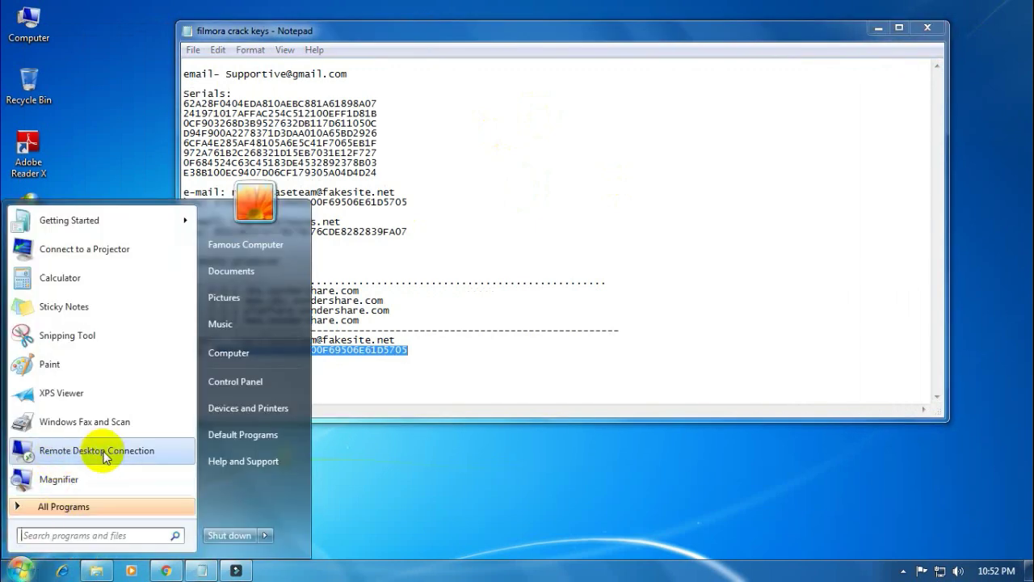
click(106, 199)
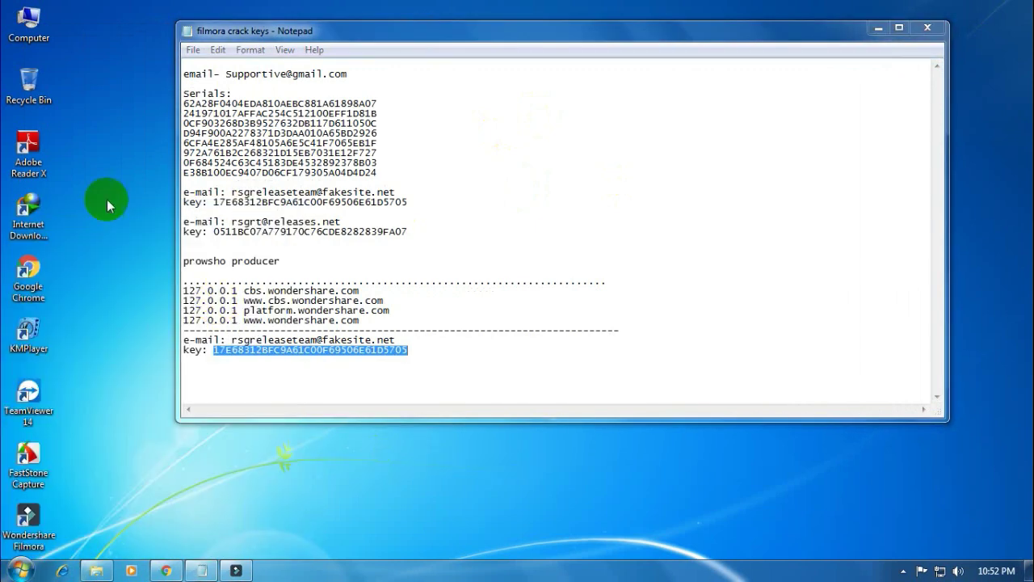
double_click(30, 41)
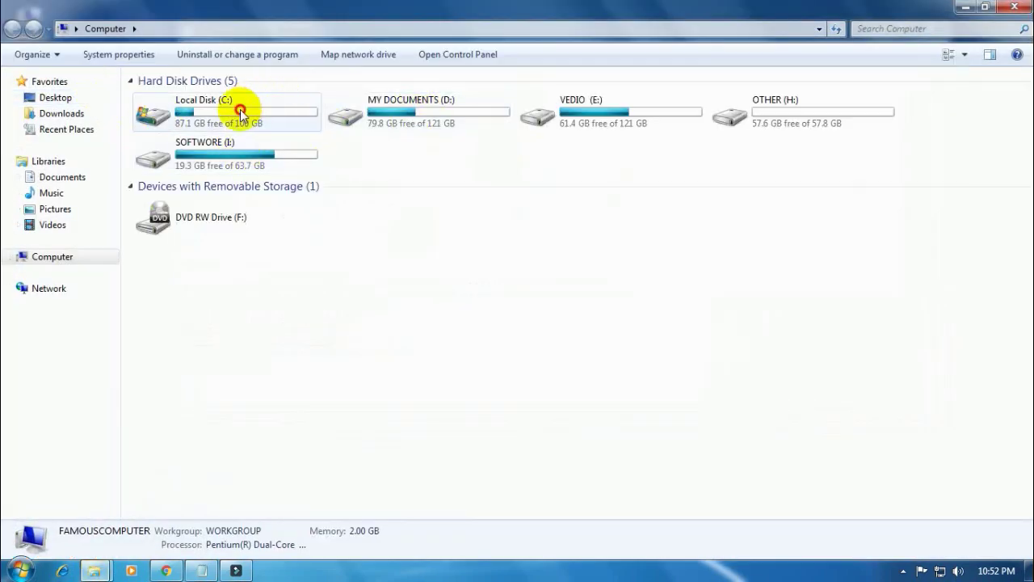
- Open the Windows folder on Local Disk (C:)
double_click(240, 109)
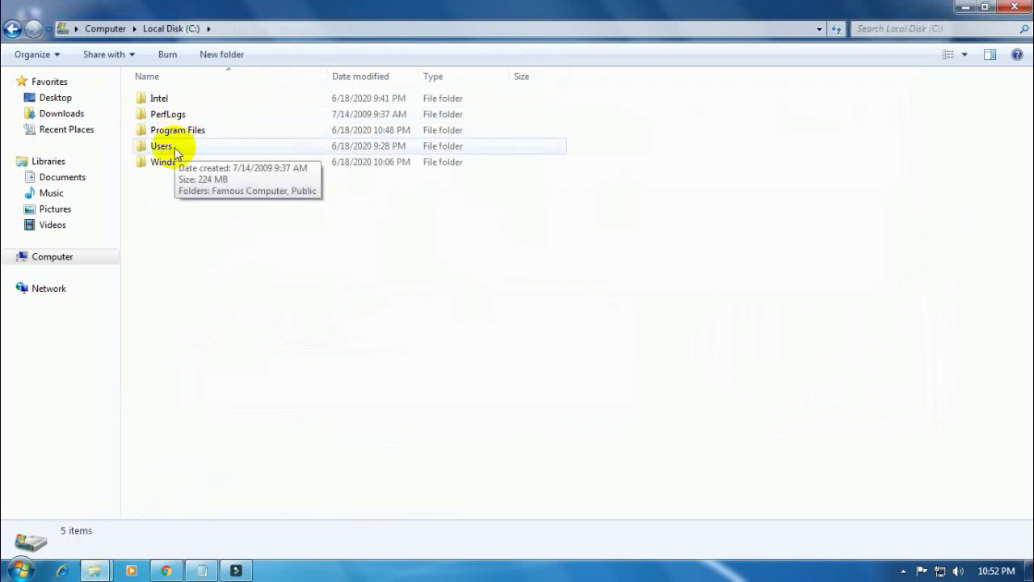
double_click(175, 147)
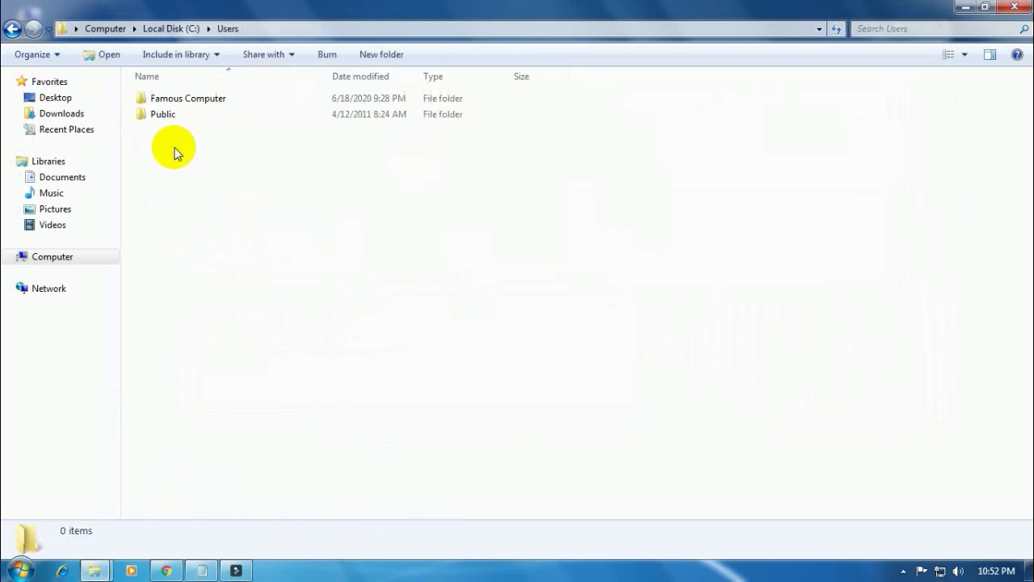
click(11, 30)
double_click(166, 162)
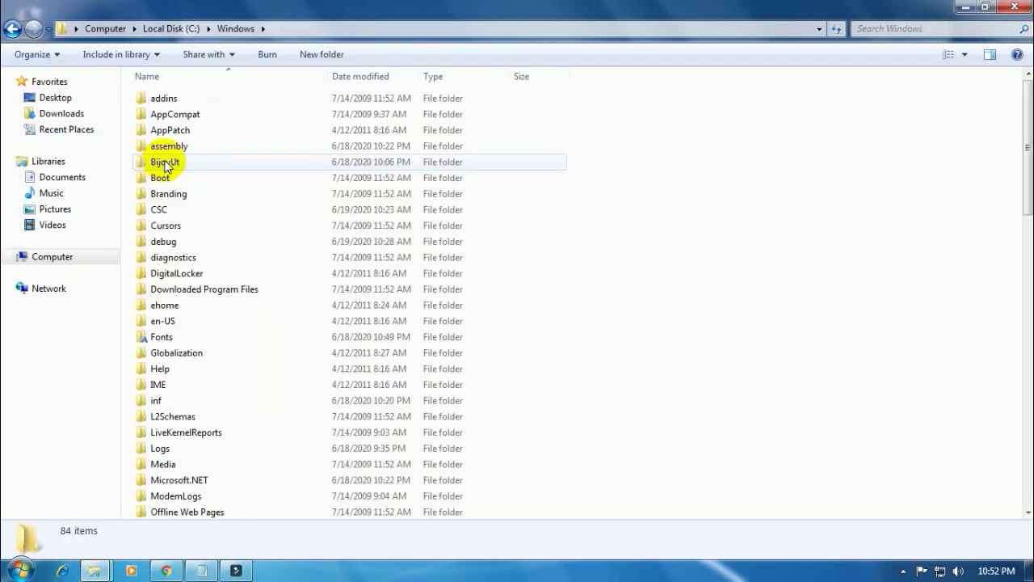
- Find the System32 folder inside the Windows folder and open it
key(d)
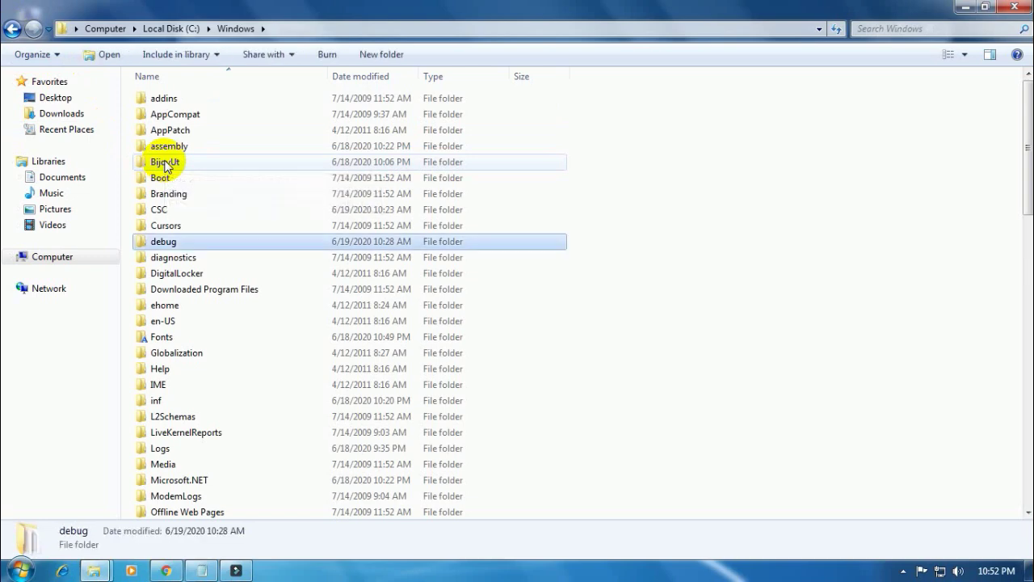
key(d)
key(d)
key(d)
key(d)
key(d)
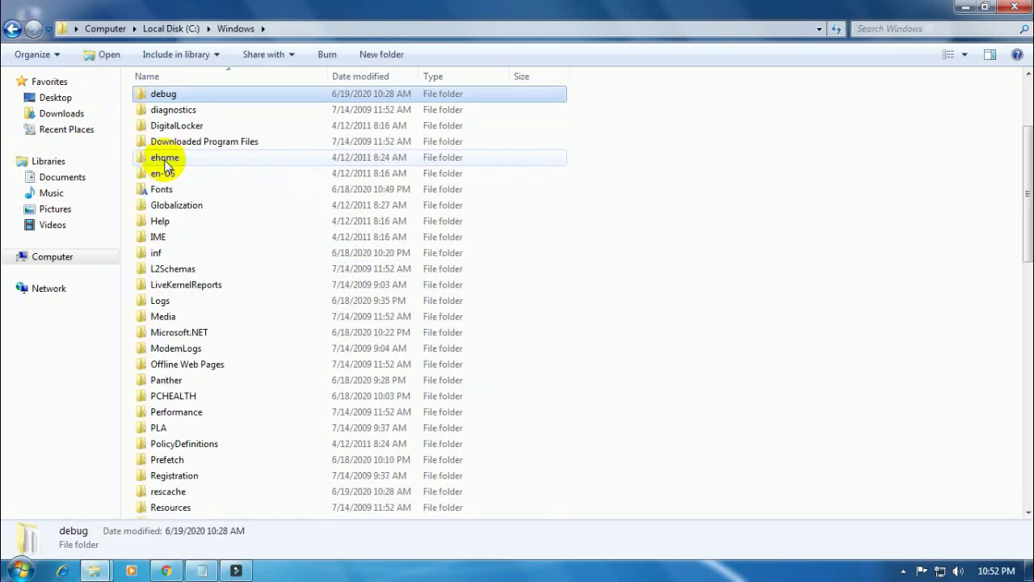
key(d)
key(d)
key(d)
key(d)
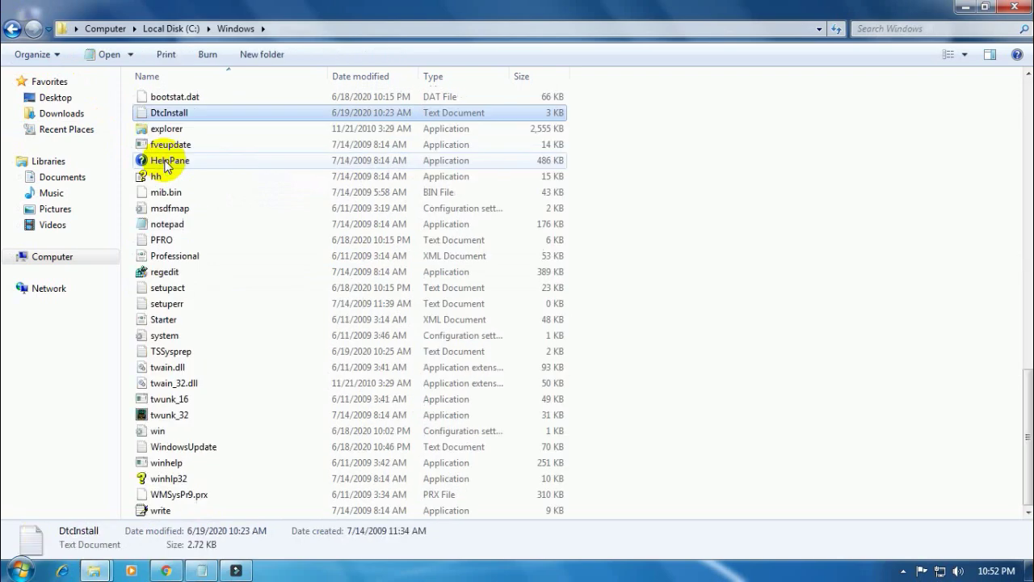
scroll(203, 180, up, 13)
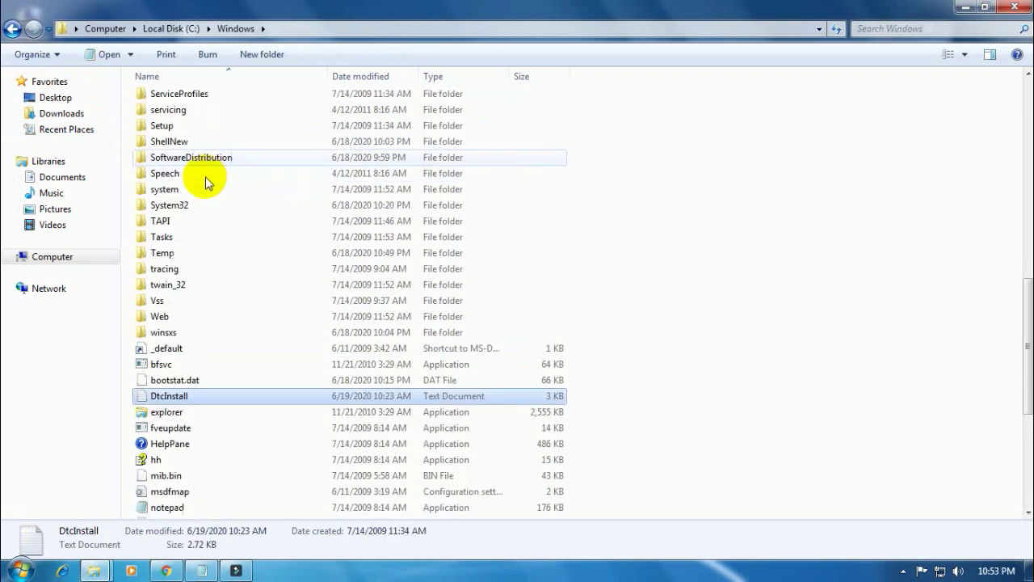
scroll(202, 180, down, 13)
key(s)
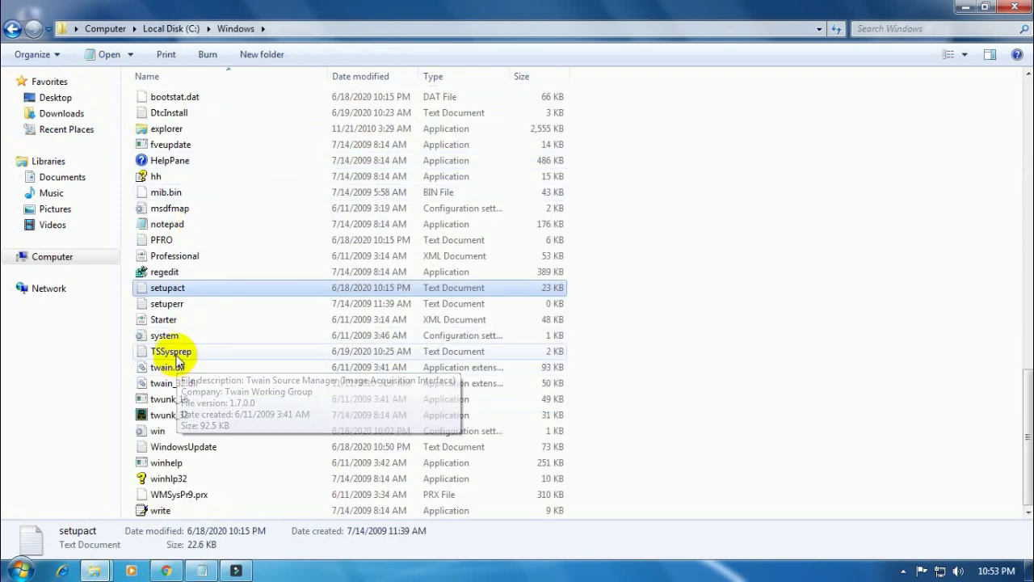
scroll(172, 289, up, 6)
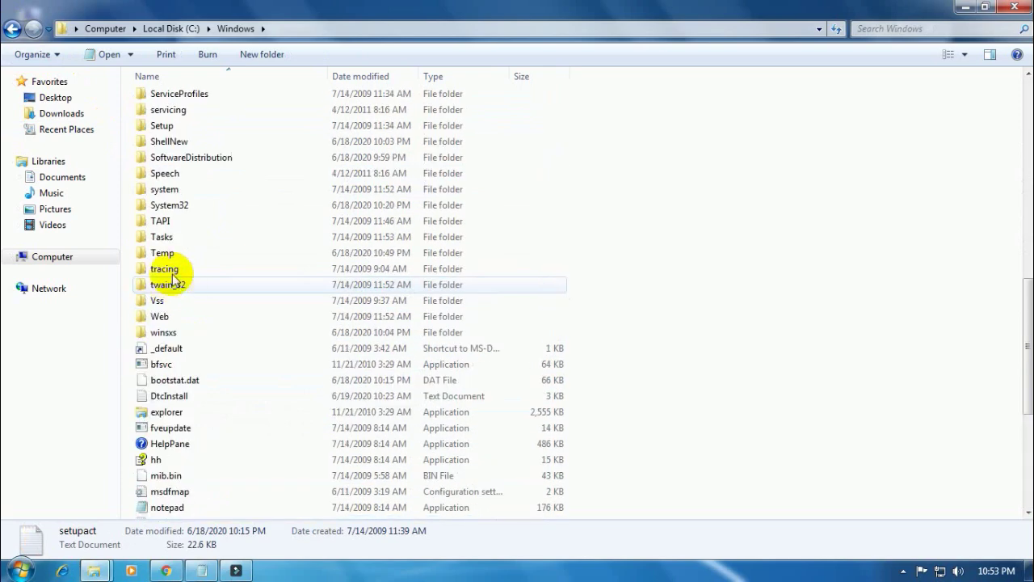
click(169, 206)
double_click(167, 206)
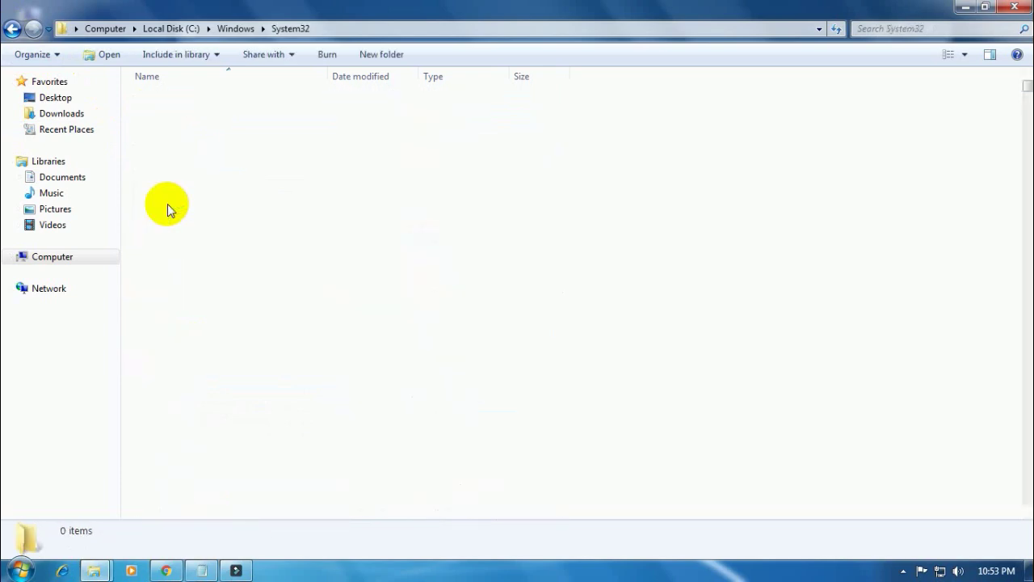
- Open the drivers folder in System32 and go into its etc subfolder
key(d)
key(d)
key(d)
key(d)
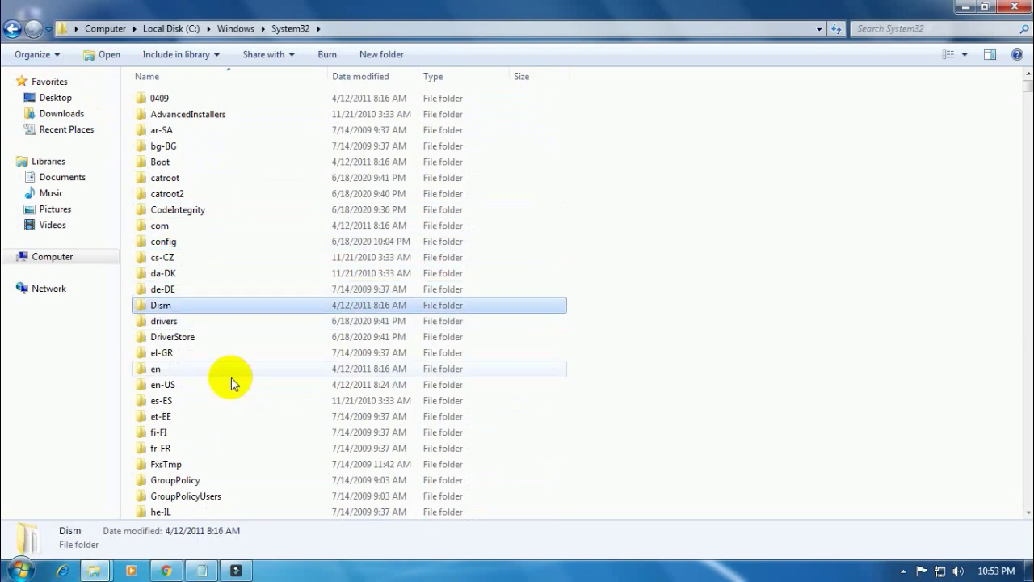
double_click(164, 324)
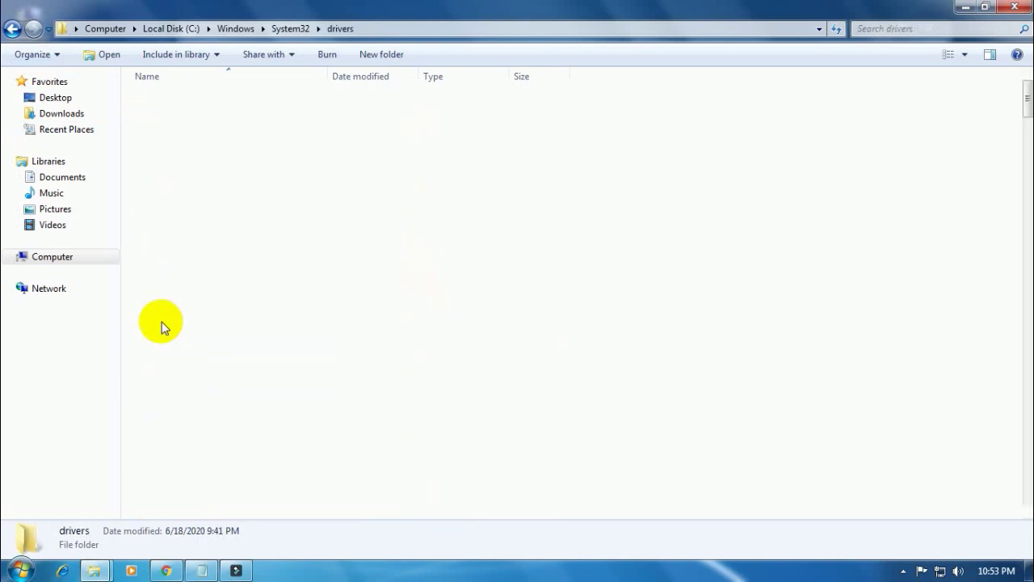
click(154, 116)
double_click(154, 117)
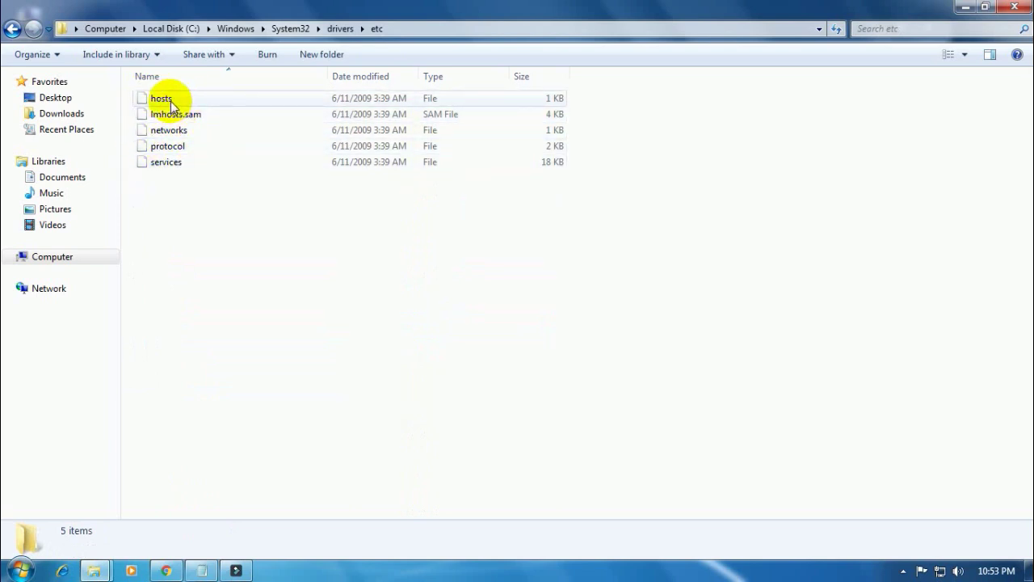
click(170, 103)
double_click(170, 103)
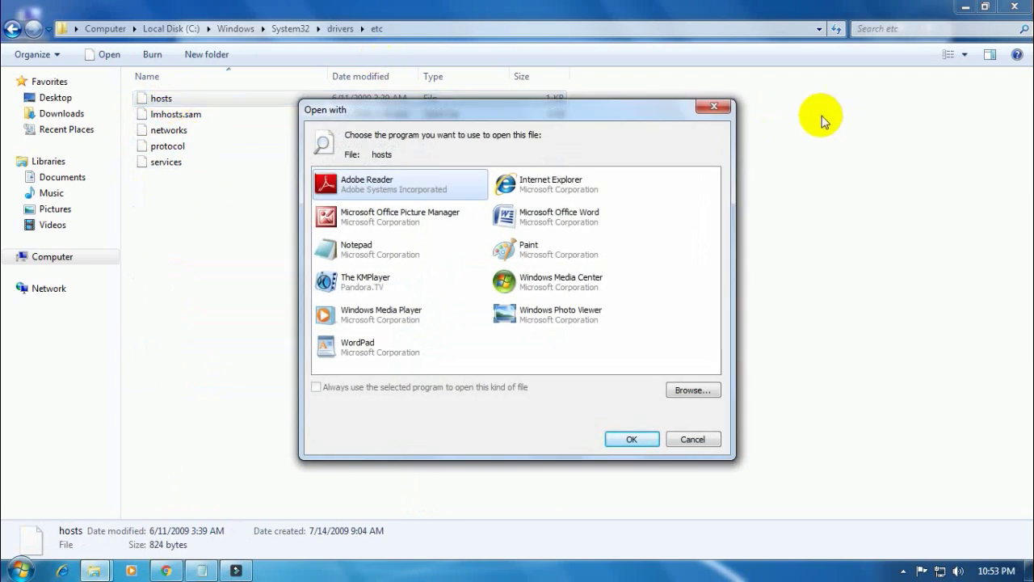
click(726, 107)
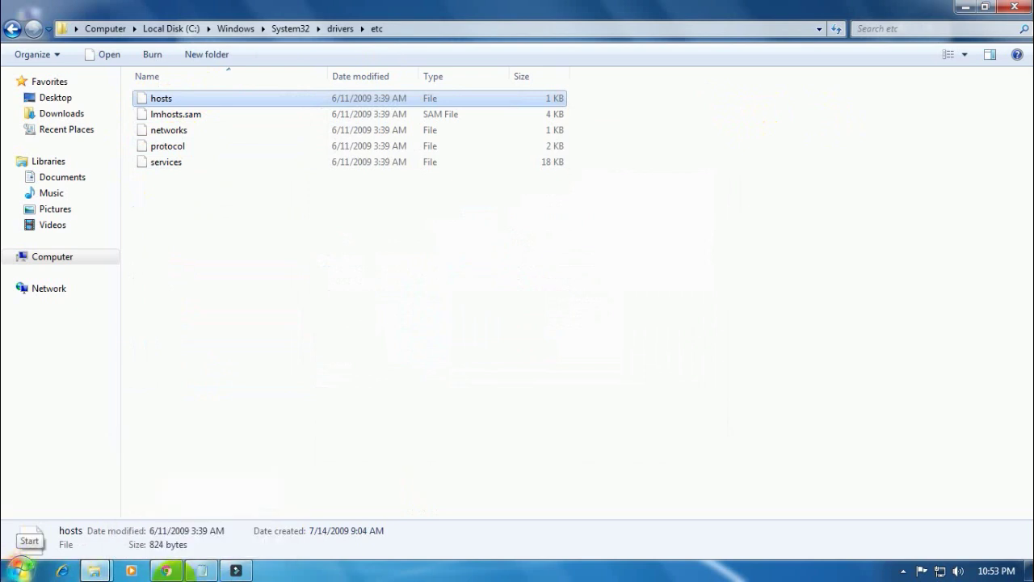
- Open the hosts file from the etc folder with Notepad
double_click(161, 100)
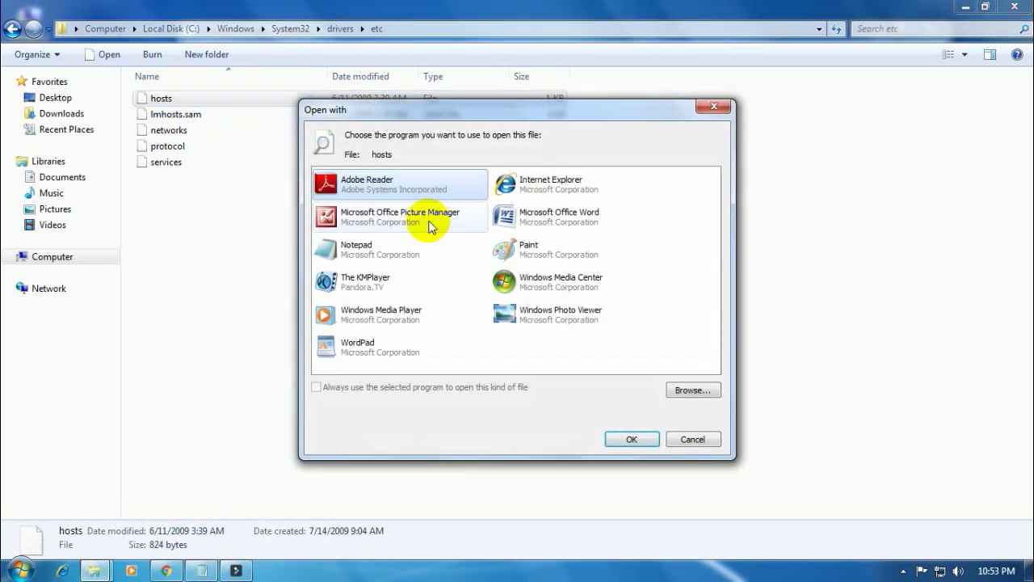
click(386, 254)
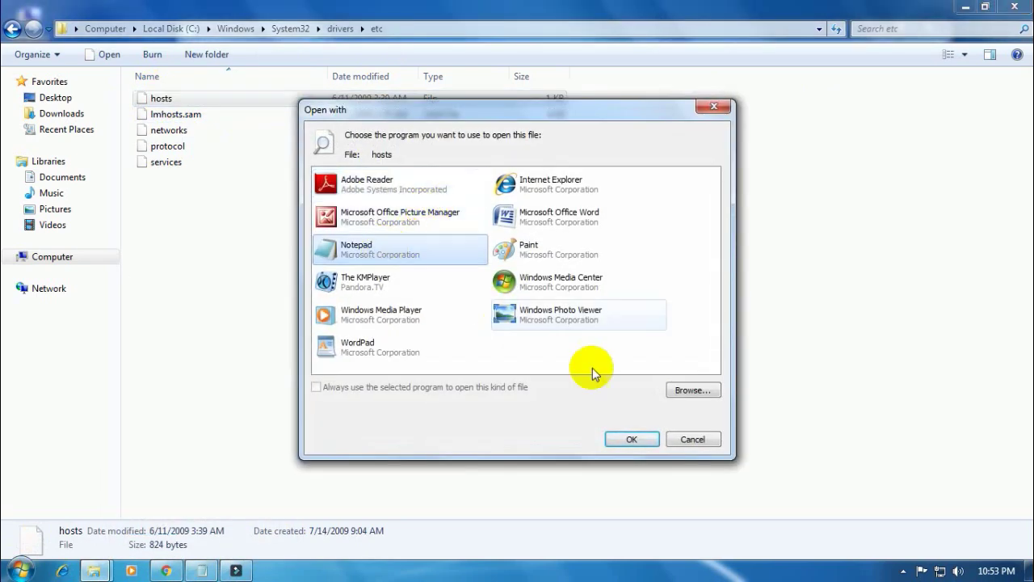
click(631, 439)
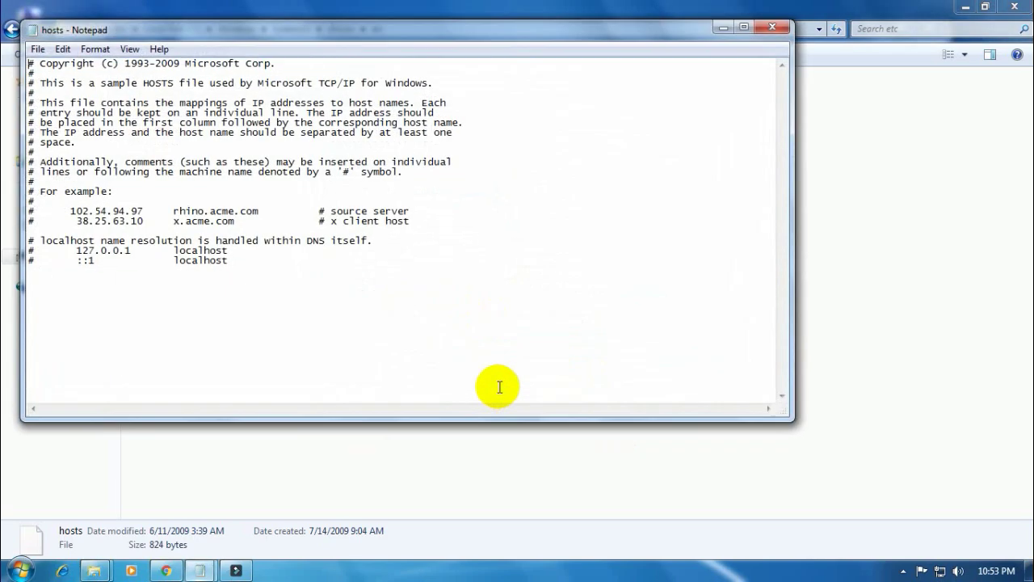
- Copy the four 127.0.0.1 wondershare.com lines from the open filmora crack keys text file
mouse_move(200, 571)
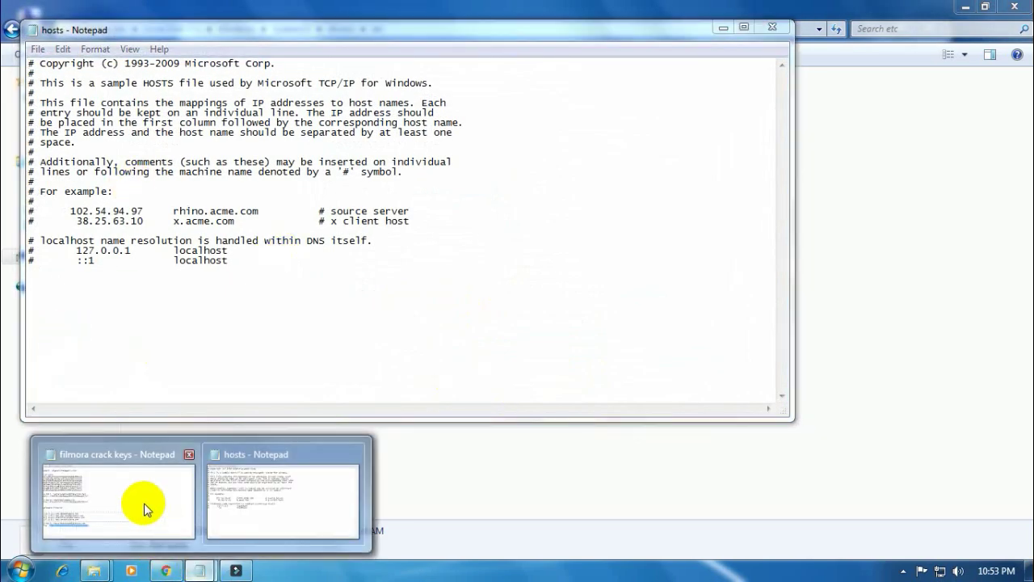
click(144, 503)
drag(183, 291, 389, 322)
key(ctrl+c)
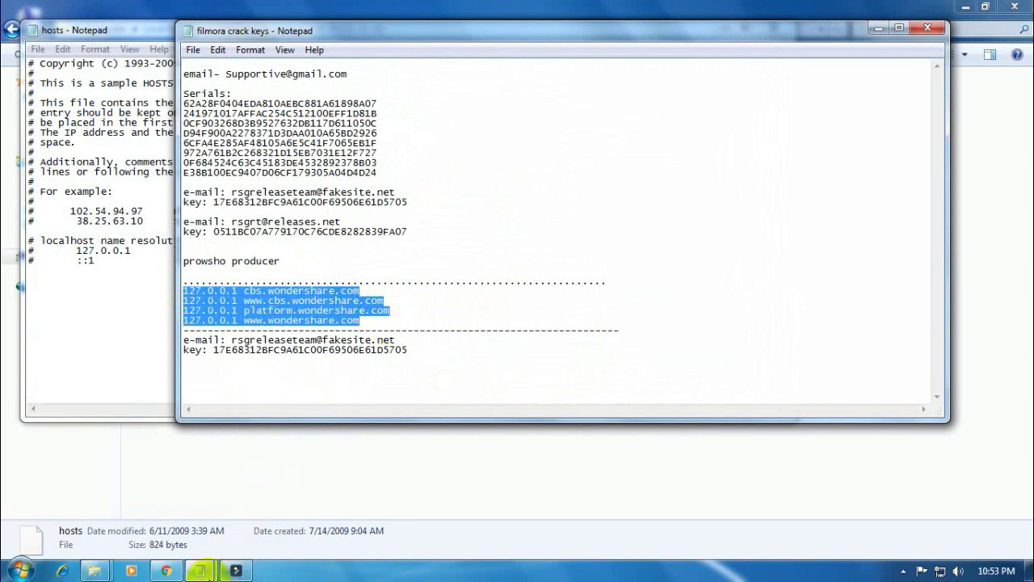
- Paste the copied wondershare.com entries at the end of the hosts file, below the localhost lines
mouse_move(199, 570)
mouse_move(166, 522)
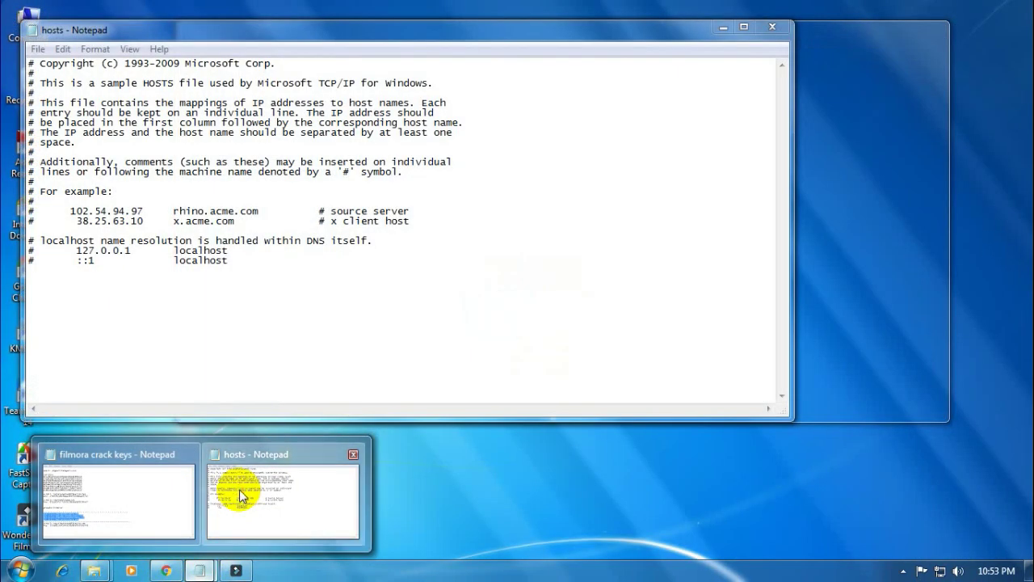
click(239, 491)
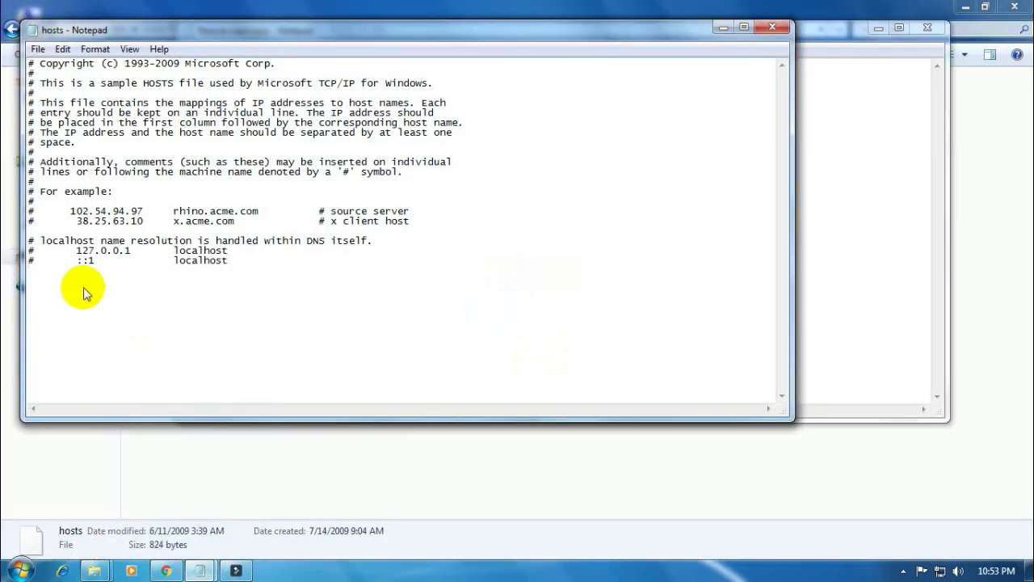
right_click(83, 287)
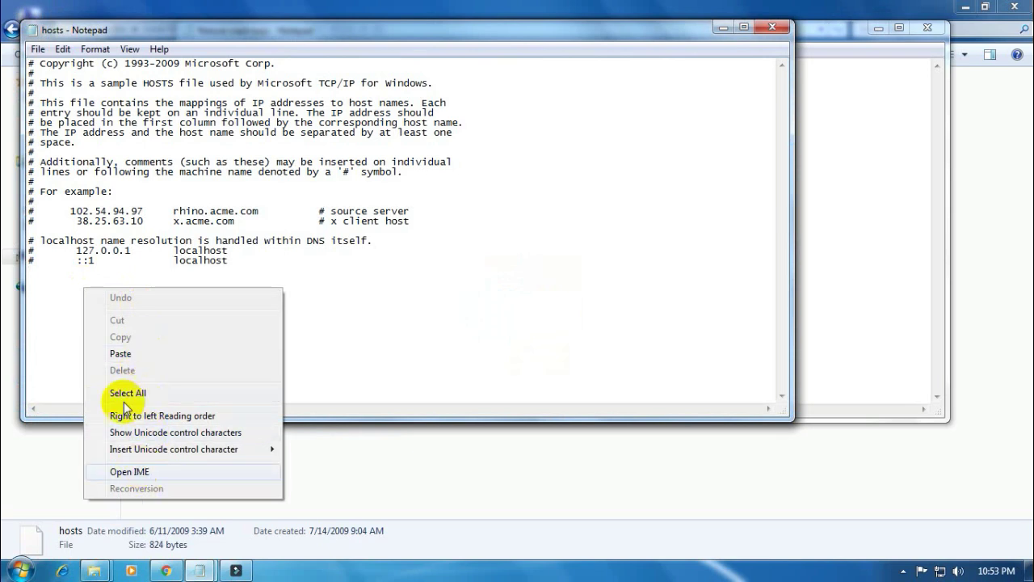
click(121, 354)
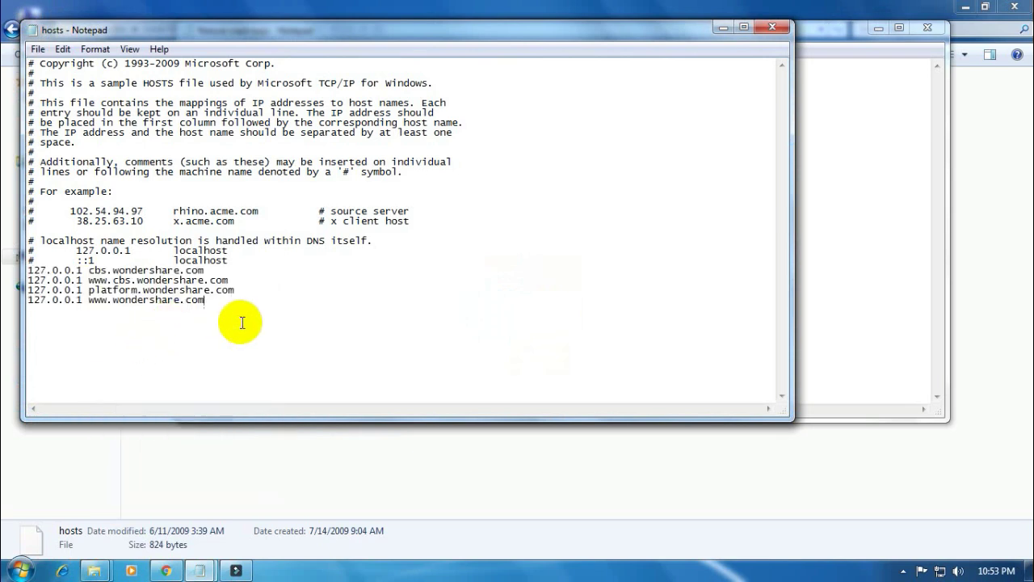
- Try to save the hosts file as a text document in the etc folder, accepting My Documents as the alternative location
key(ctrl+s)
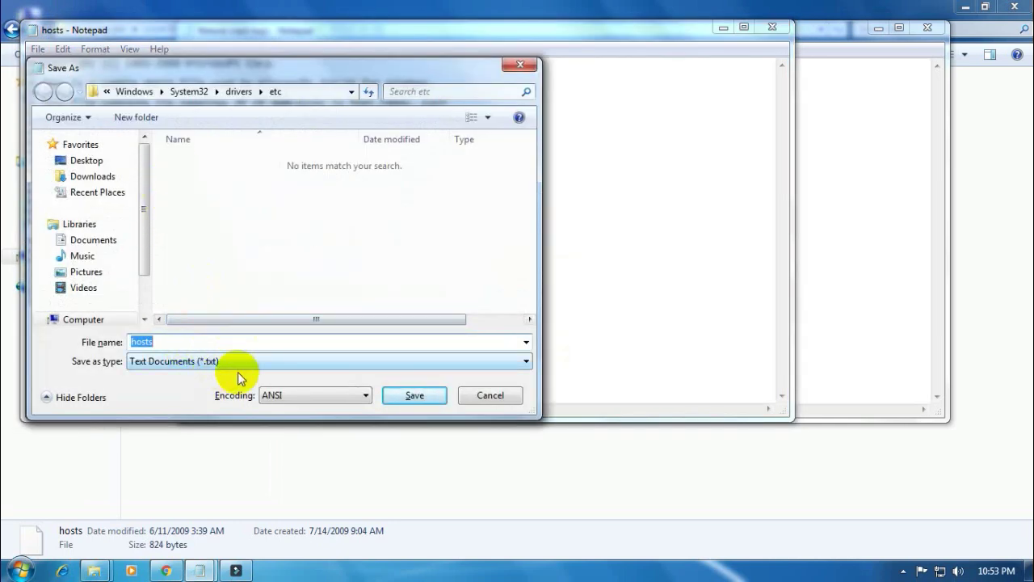
click(416, 396)
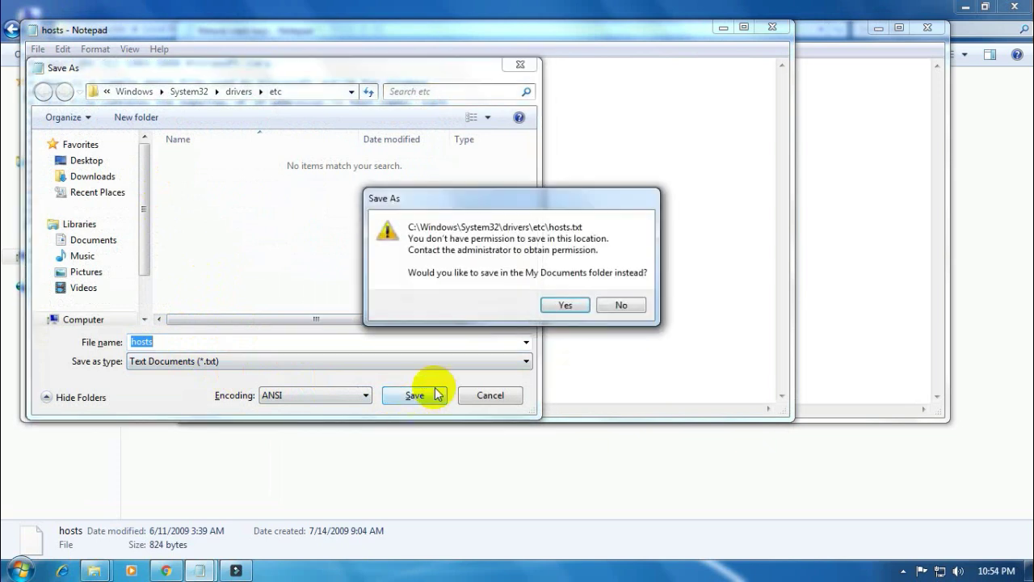
click(575, 305)
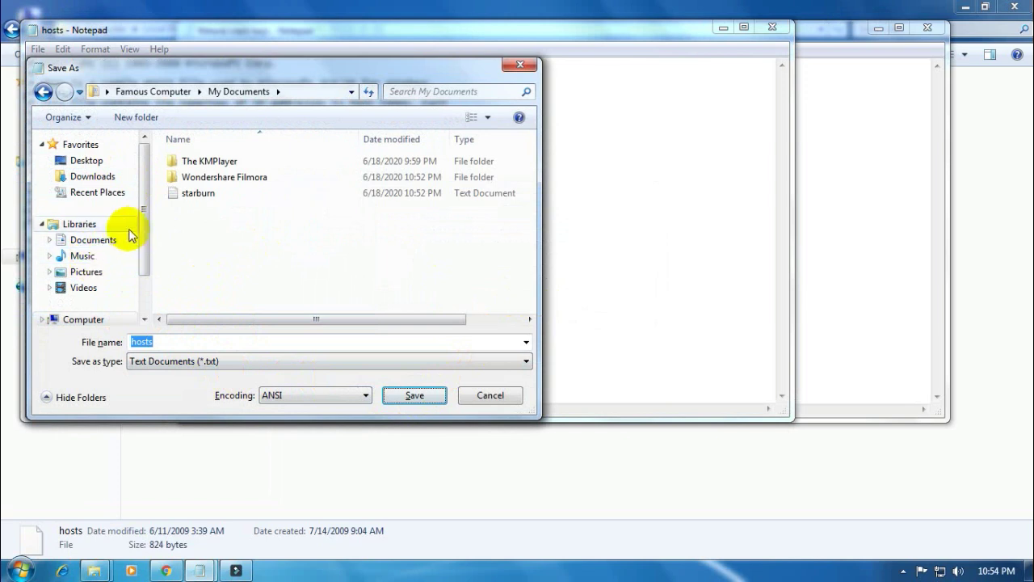
- Change the save location to the Windows folder on Local Disk (C:)
drag(141, 239, 143, 261)
click(84, 265)
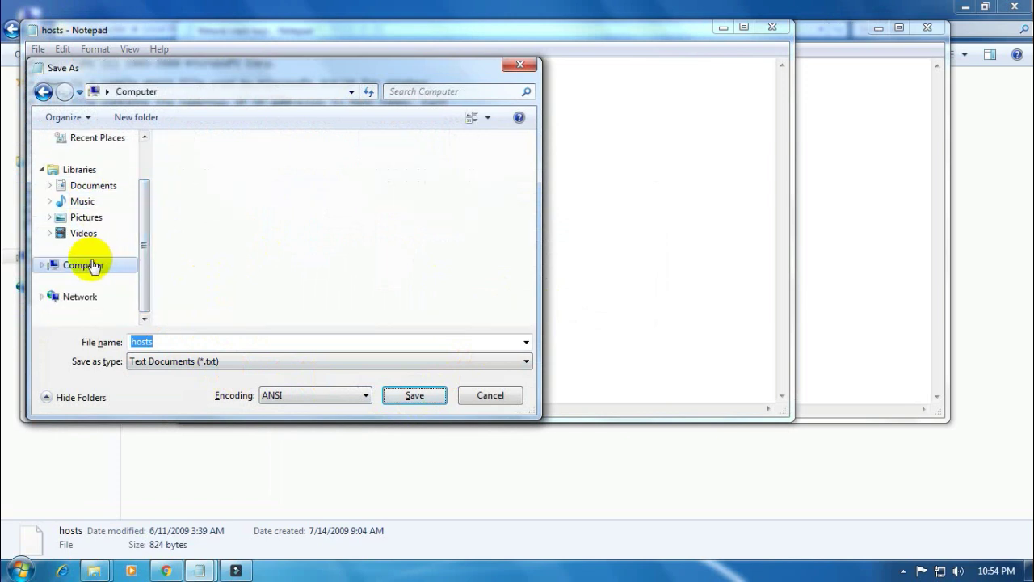
double_click(180, 170)
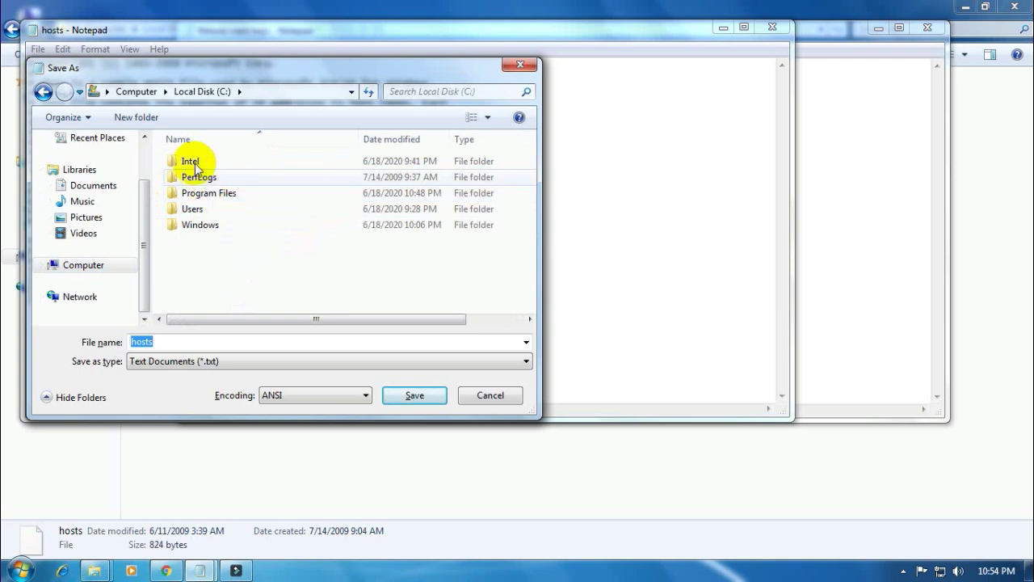
double_click(201, 226)
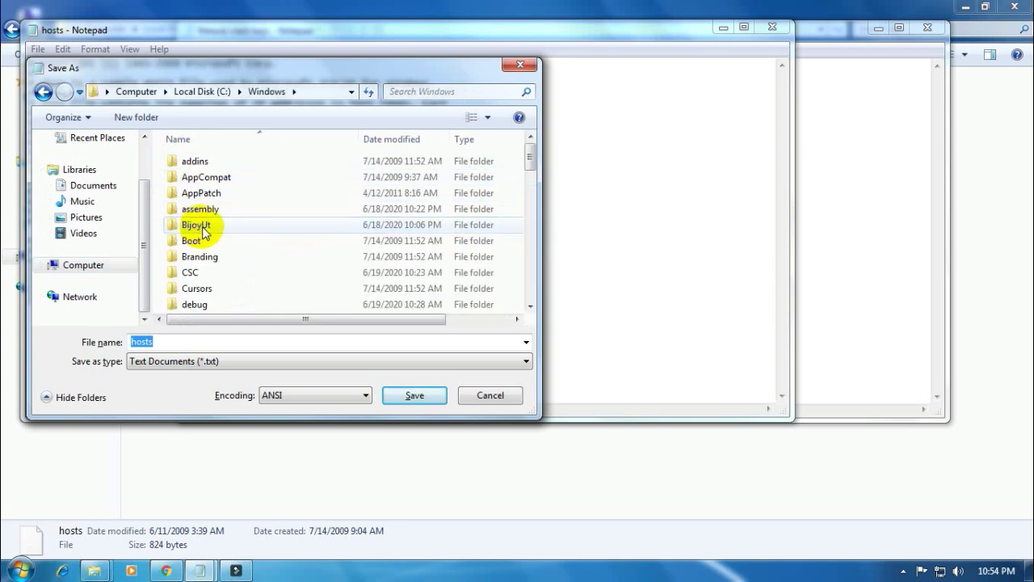
- Find the System32 folder inside the Windows folder and make it the save location
key(s)
key(s)
key(s)
key(s)
key(s)
key(s)
key(s)
key(s)
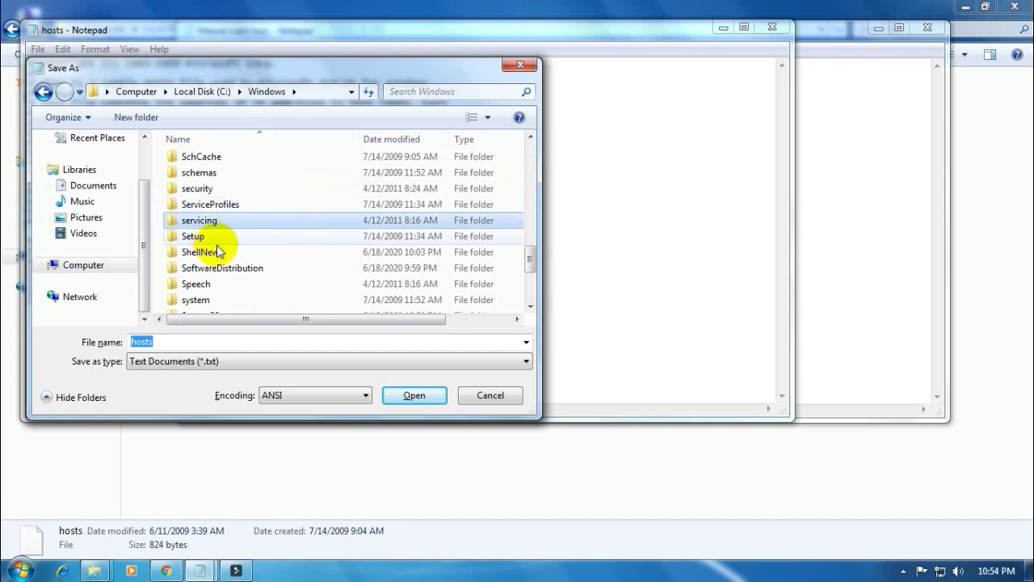
key(s)
key(s)
key(Return)
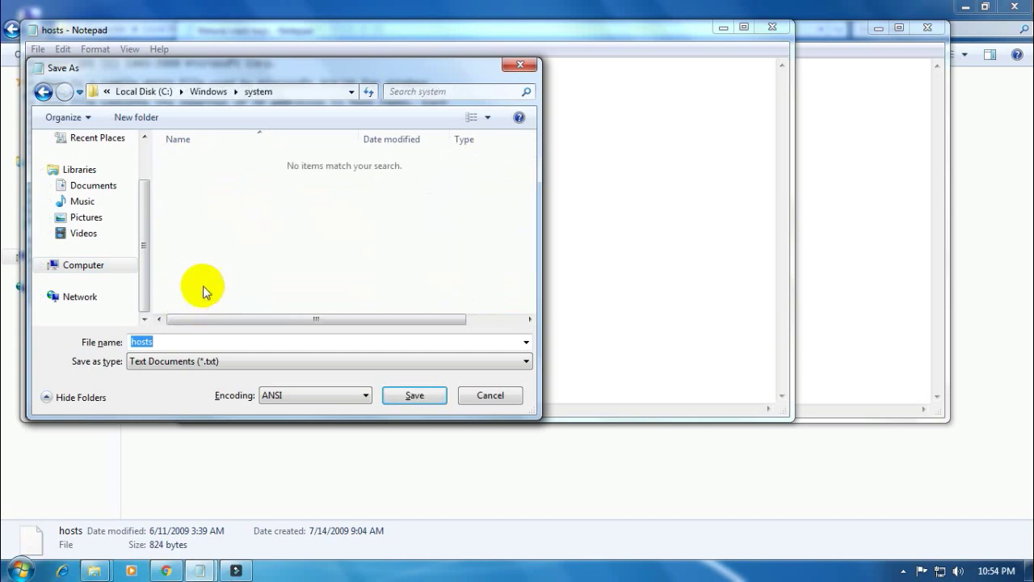
click(43, 91)
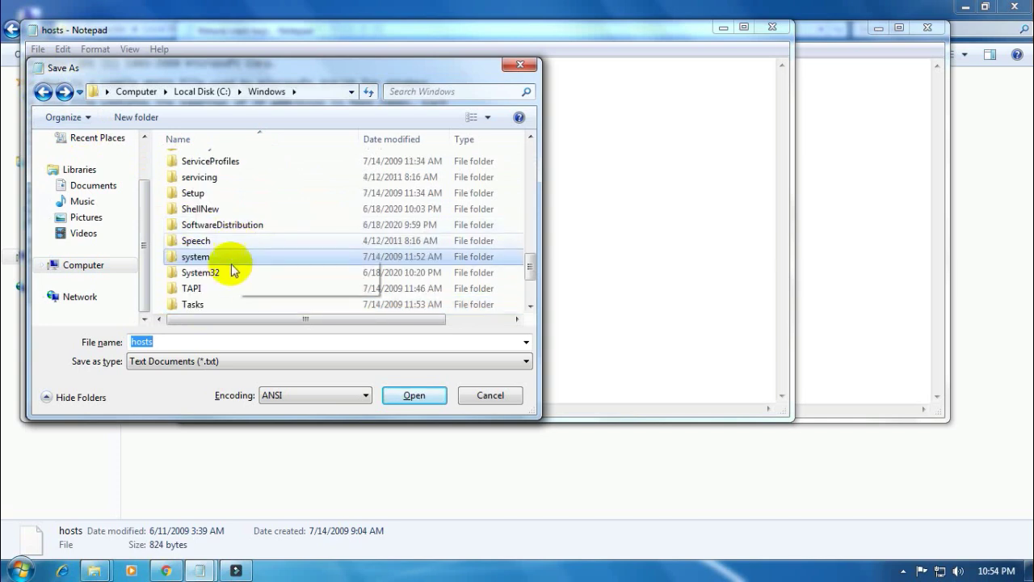
double_click(208, 274)
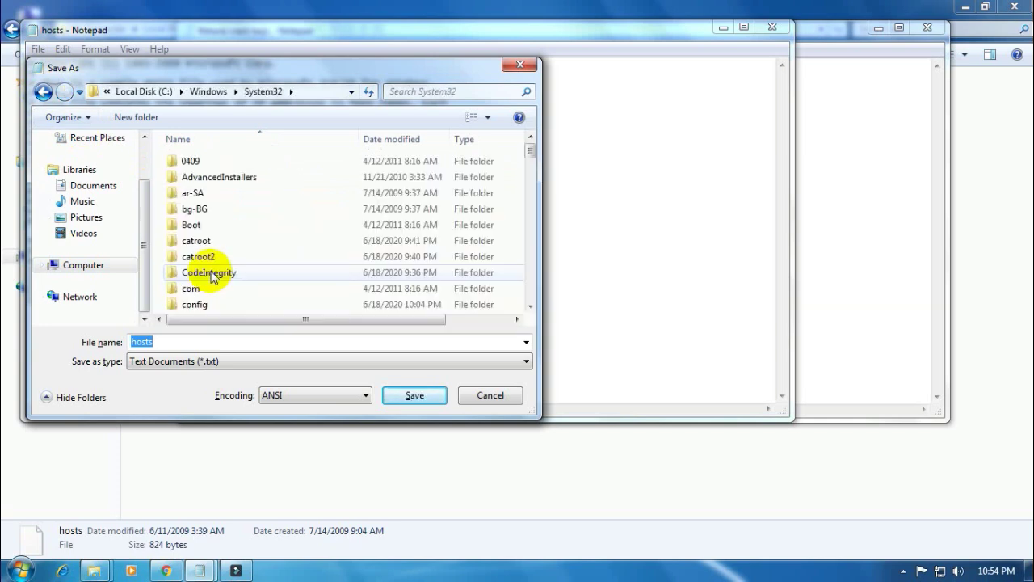
- Change the save location to the etc subfolder of the drivers folder in System32
key(d)
key(d)
key(Down)
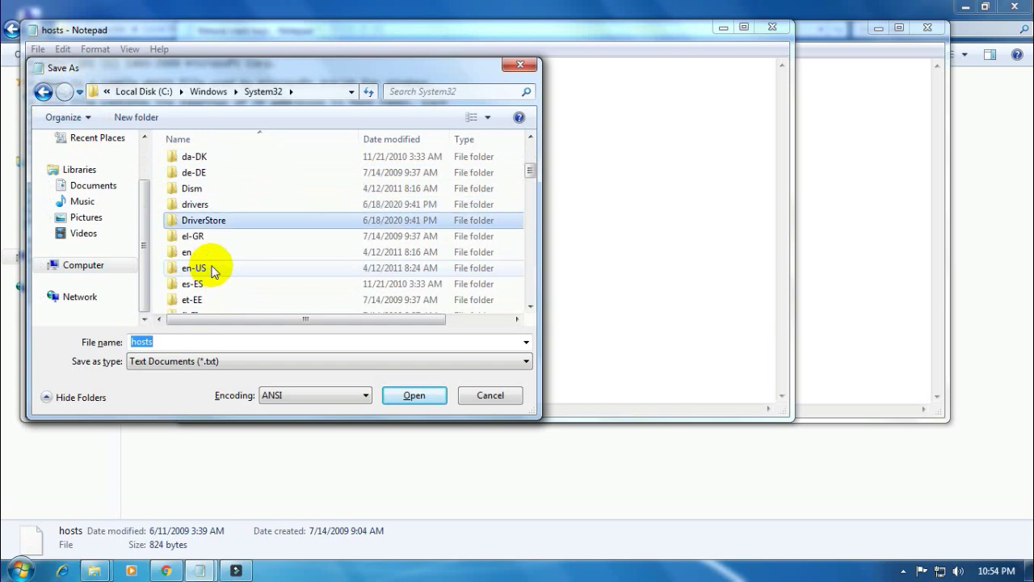
key(Page_Up)
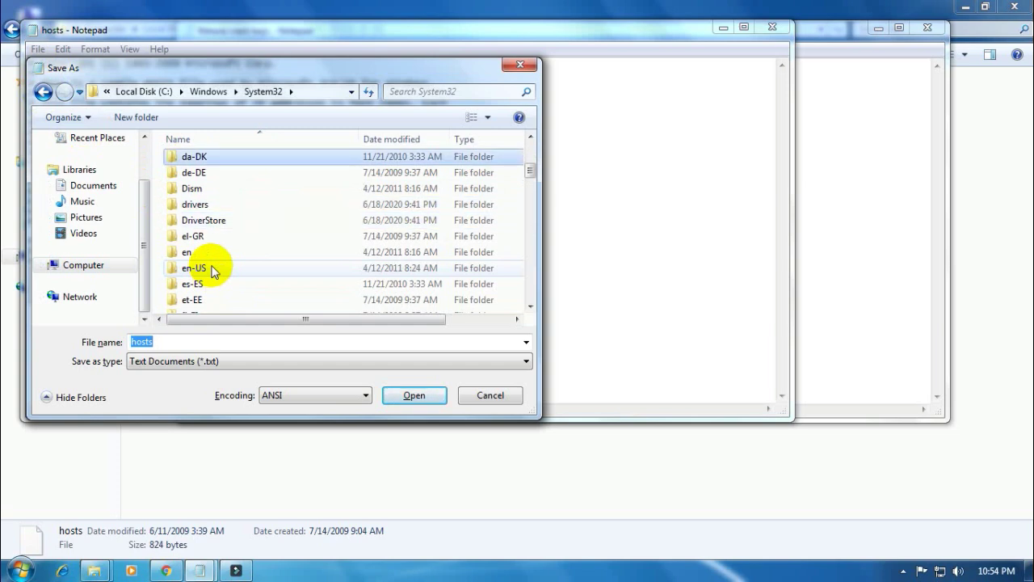
double_click(197, 204)
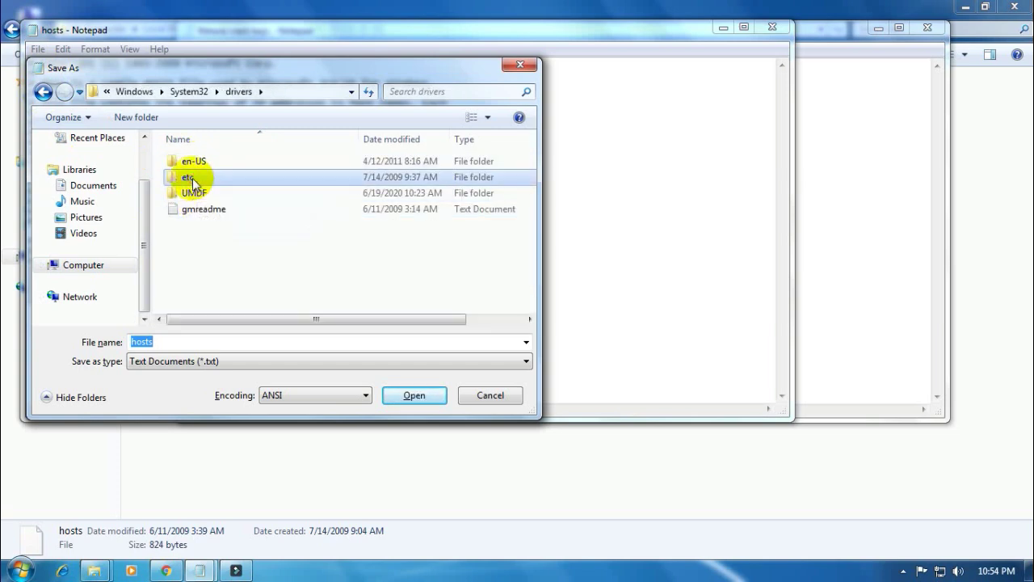
double_click(191, 177)
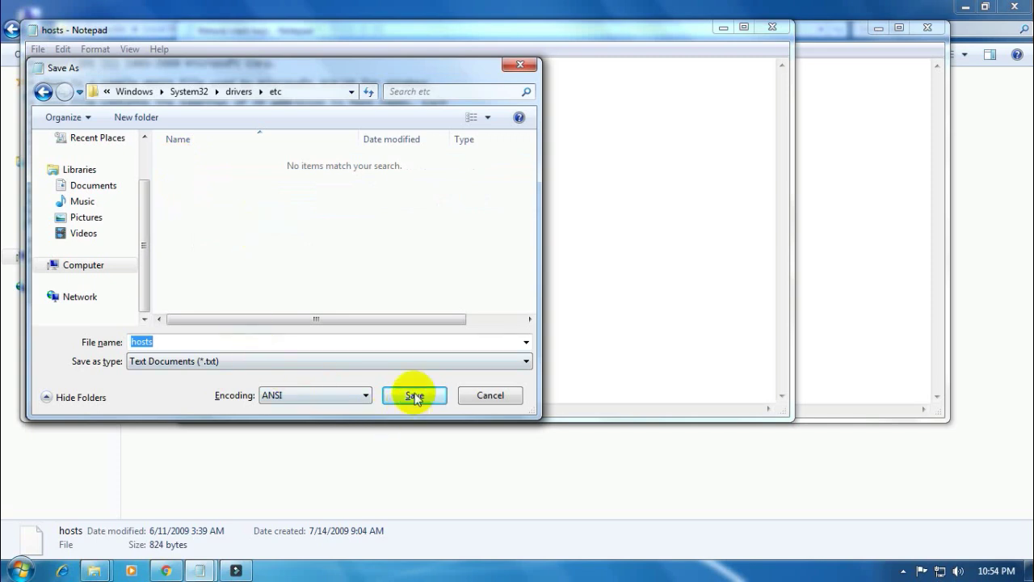
- Set the file type to All Files, try to save as "hosts 1" in etc, and accept My Documents instead
click(409, 363)
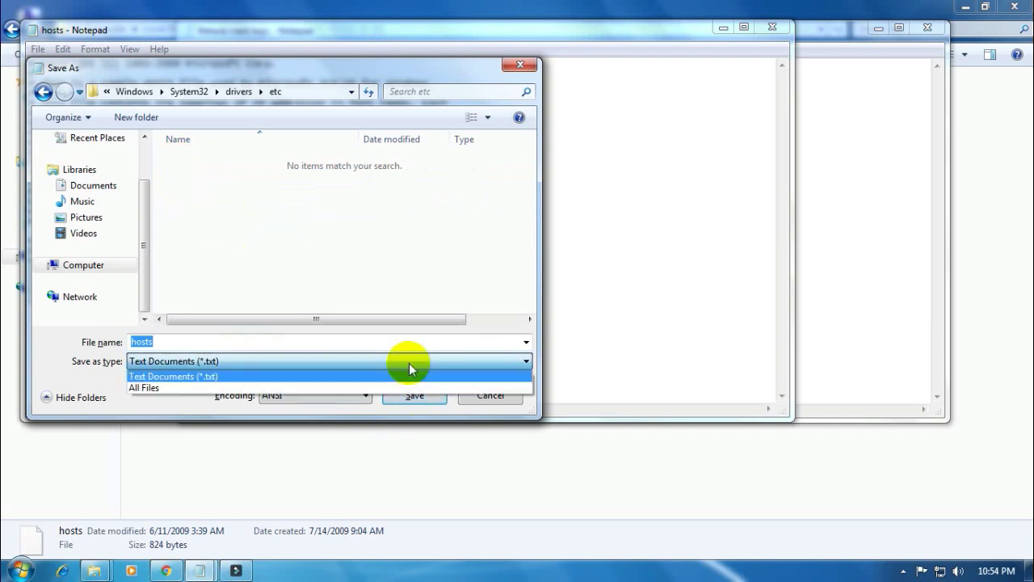
click(345, 388)
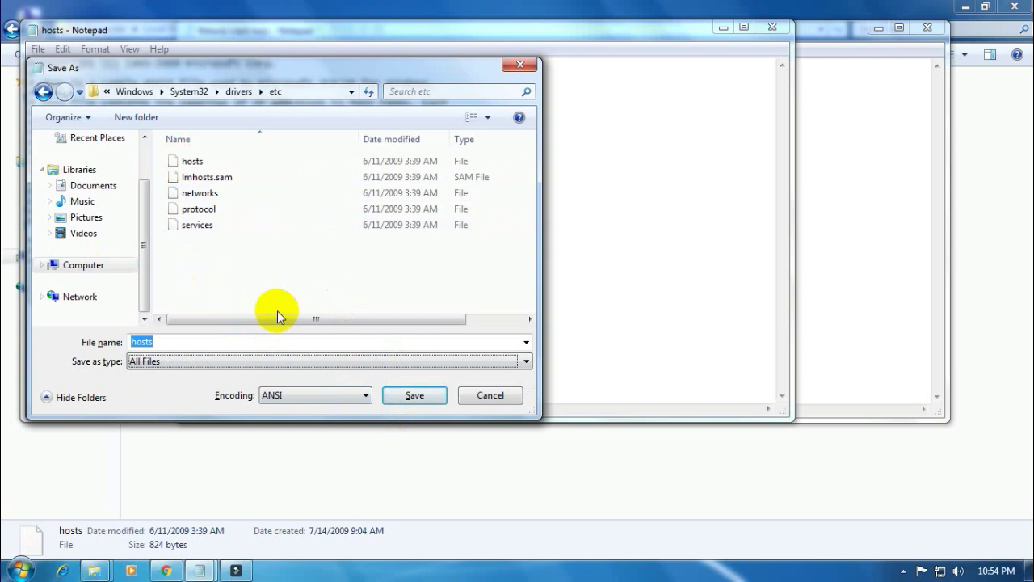
click(203, 344)
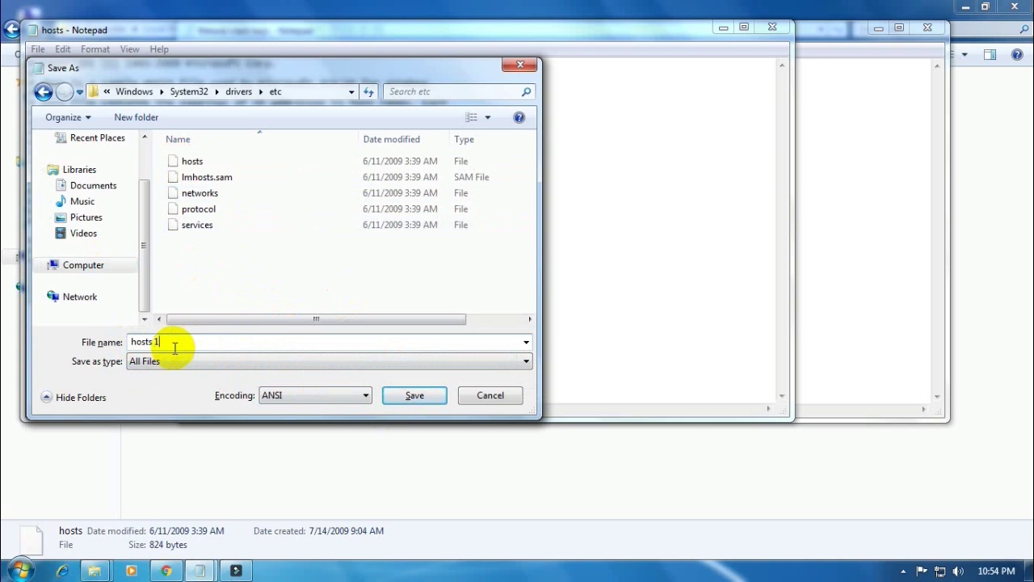
text(1)
click(425, 402)
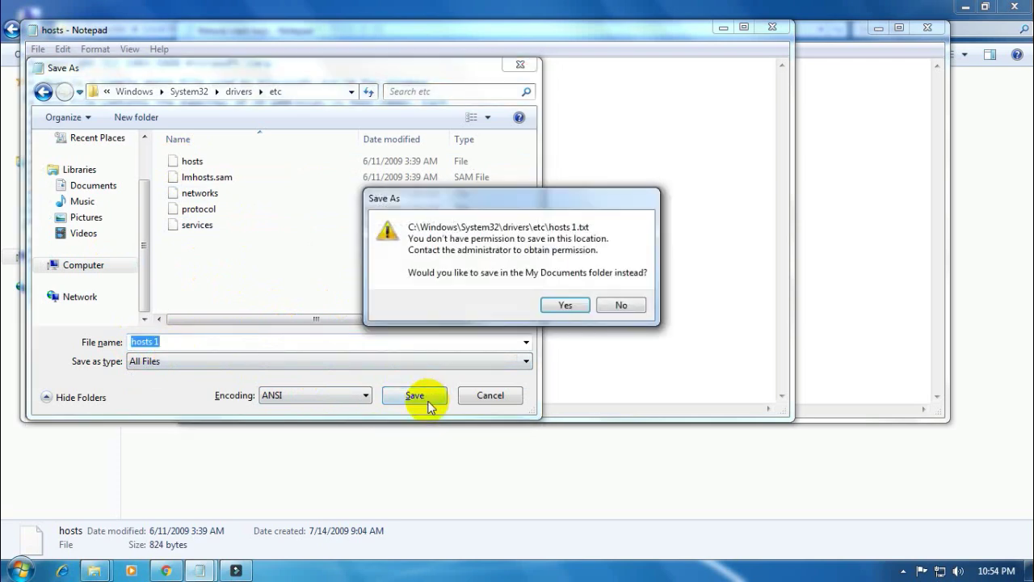
click(562, 305)
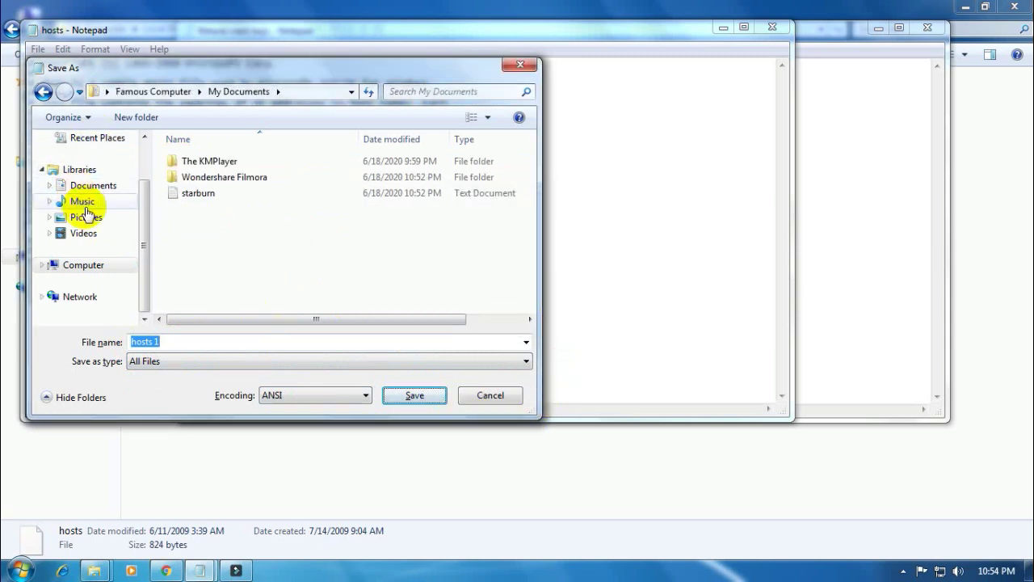
- Save the edited hosts text to the Desktop instead and close its window
drag(141, 266, 141, 215)
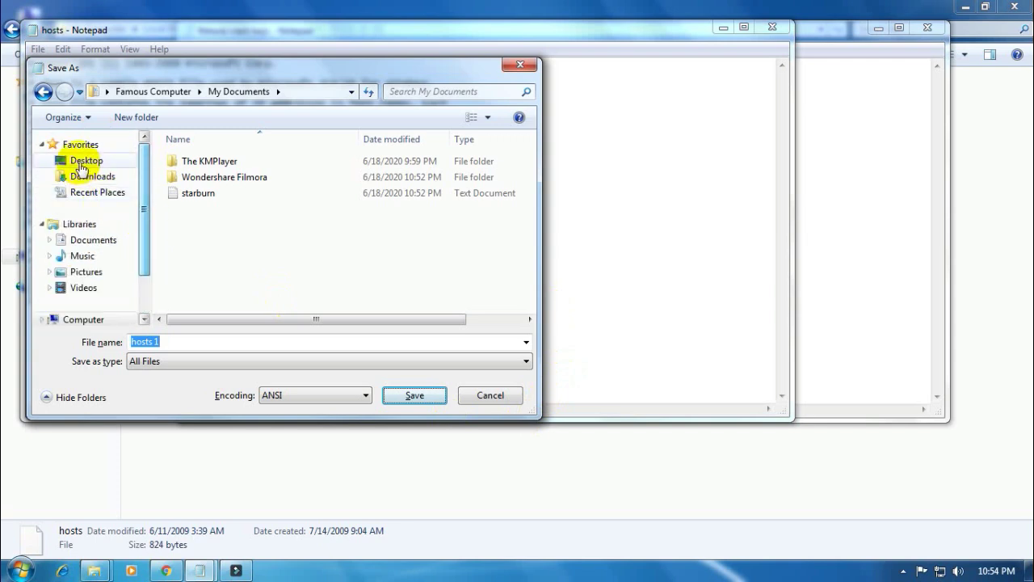
click(86, 161)
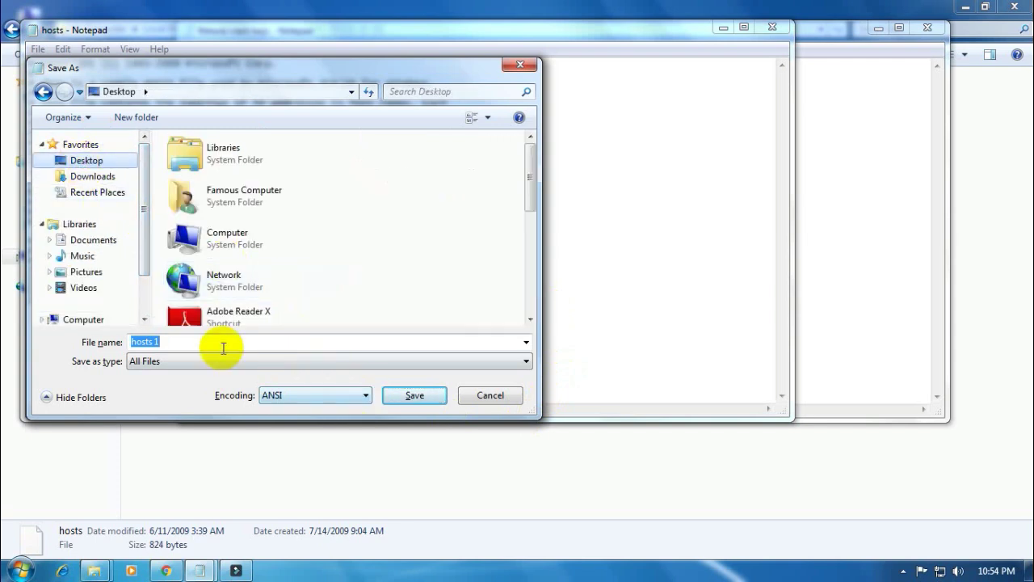
click(181, 344)
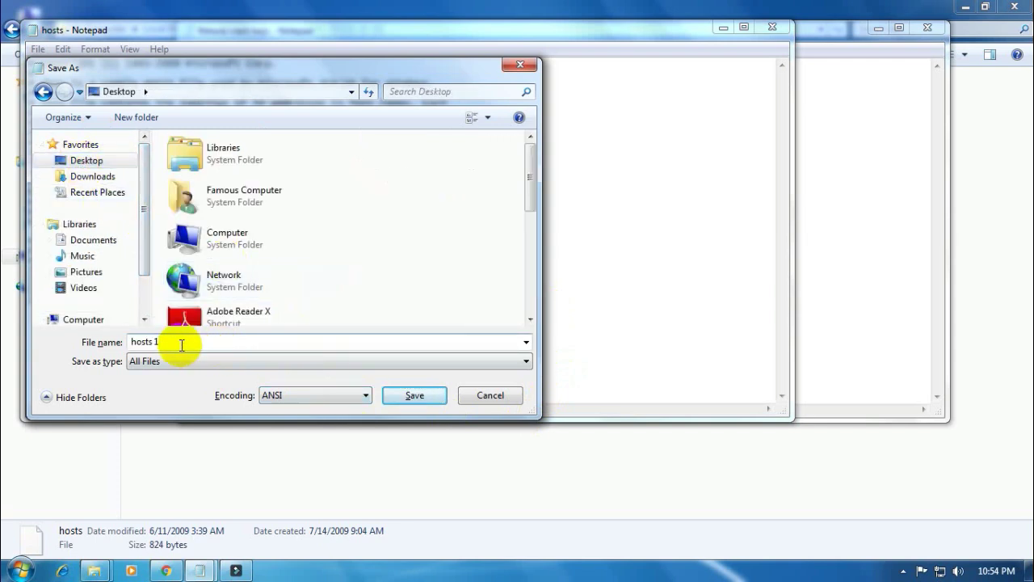
key(Return)
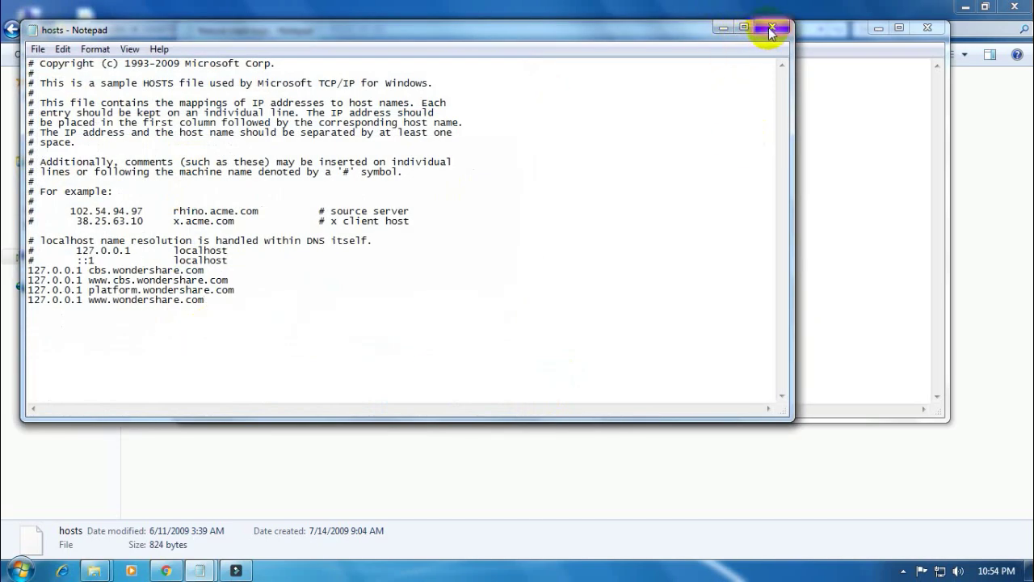
click(772, 30)
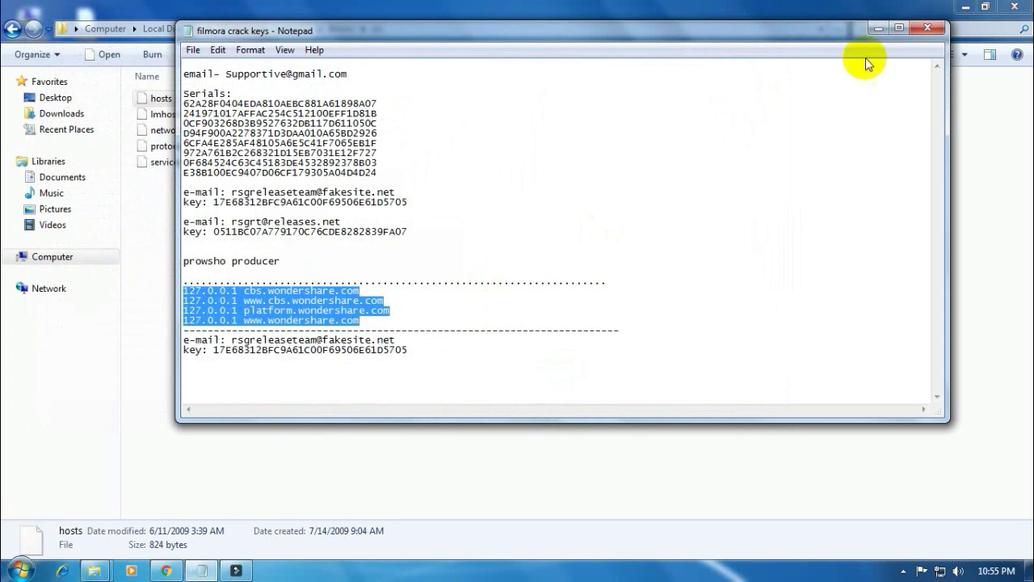
- Minimize the Notepad notes and restore the etc folder to a smaller window that leaves the Desktop's hosts file uncovered
click(875, 30)
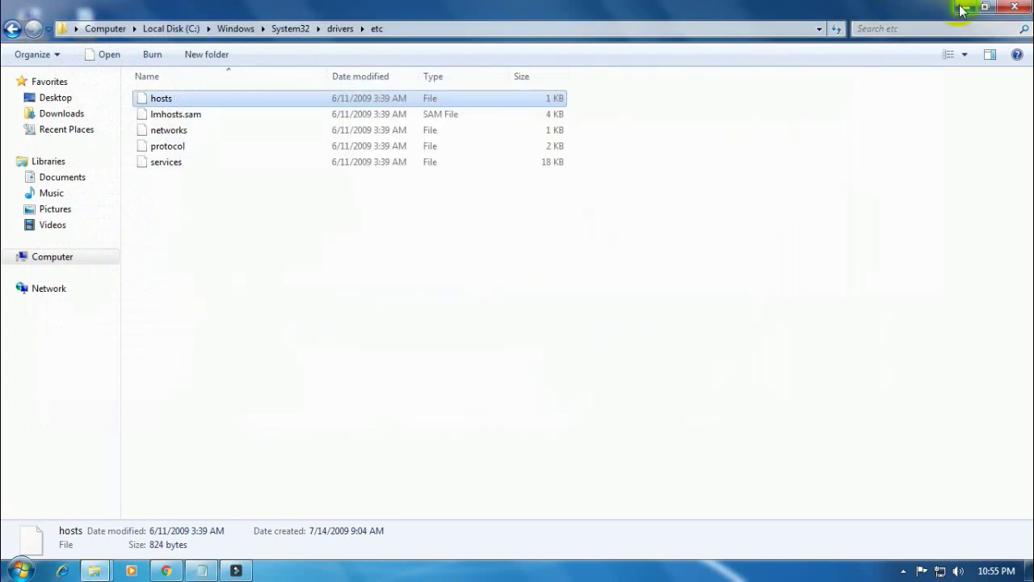
click(267, 205)
click(187, 94)
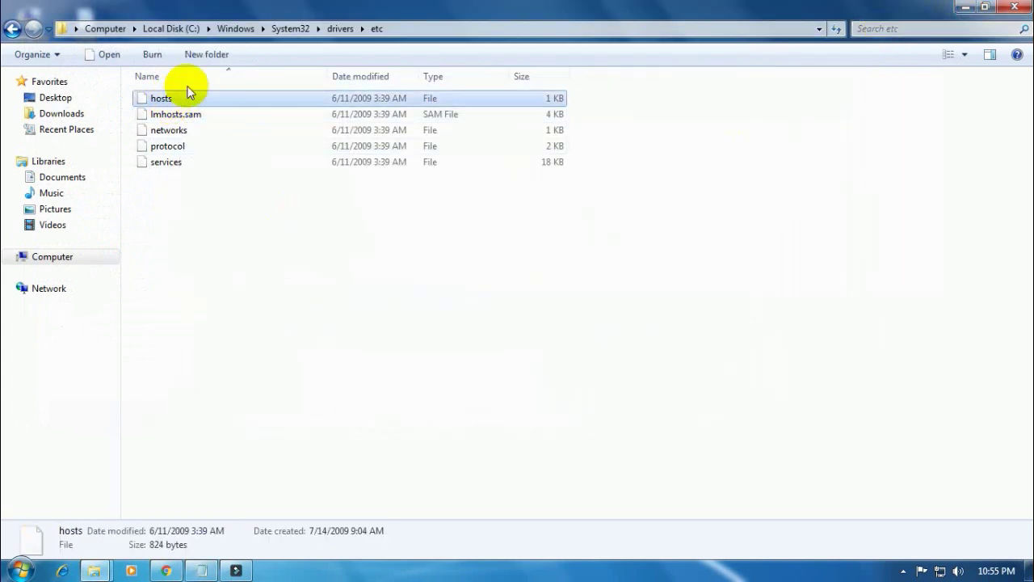
double_click(365, 9)
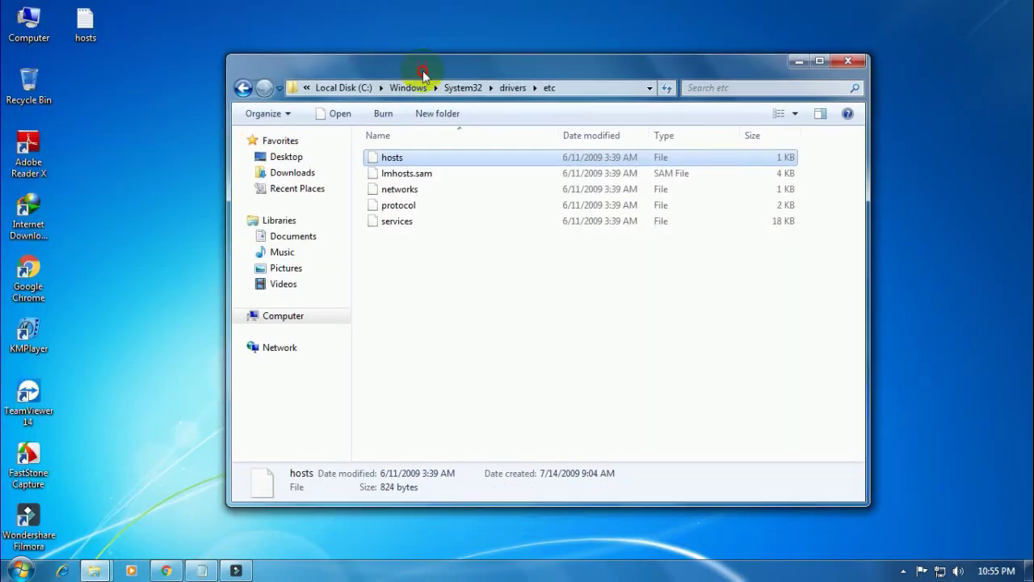
drag(423, 74, 430, 58)
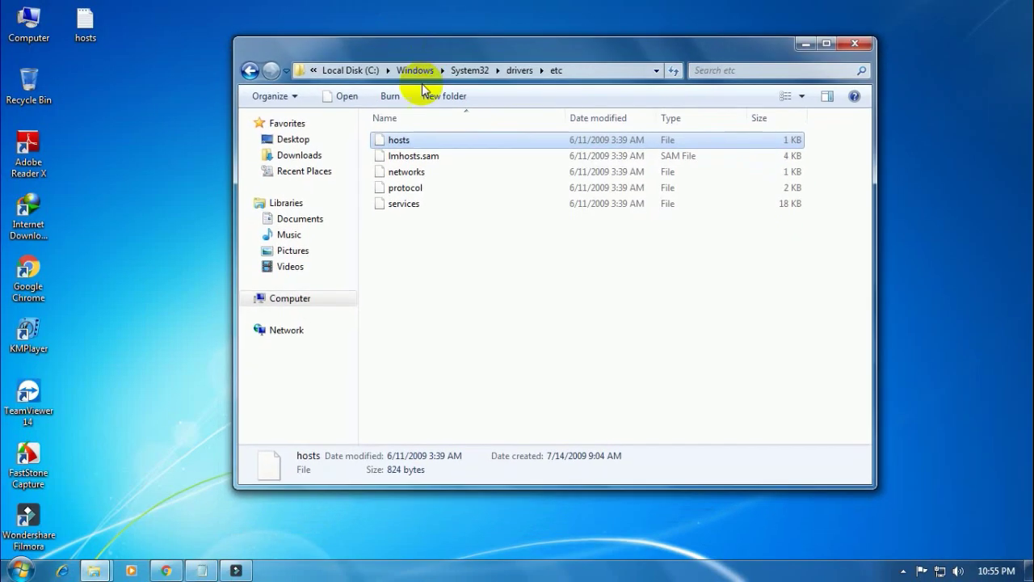
- Delete the original hosts file from the etc folder and move the edited copy from the Desktop into it with administrator permission
right_click(404, 140)
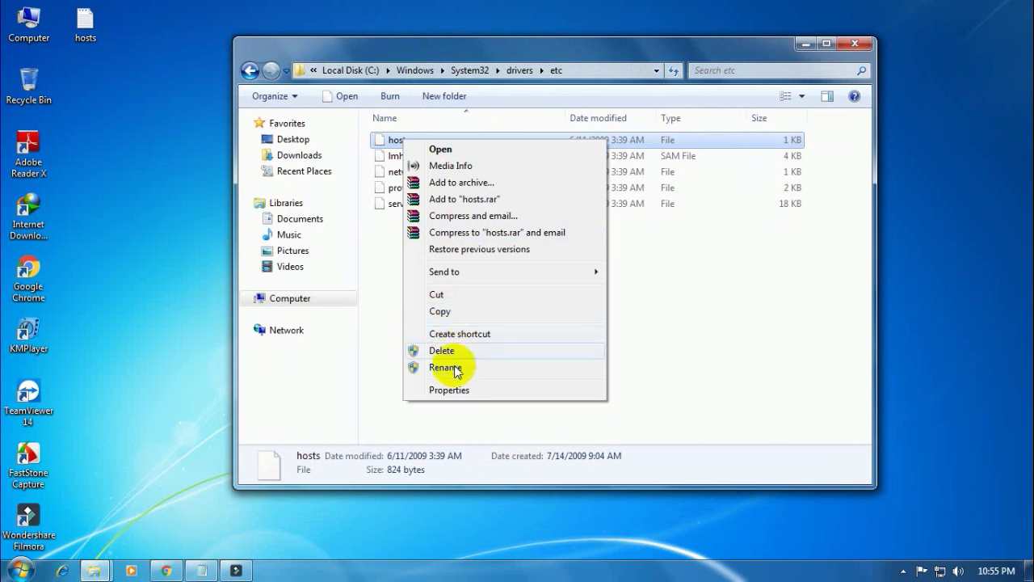
click(442, 350)
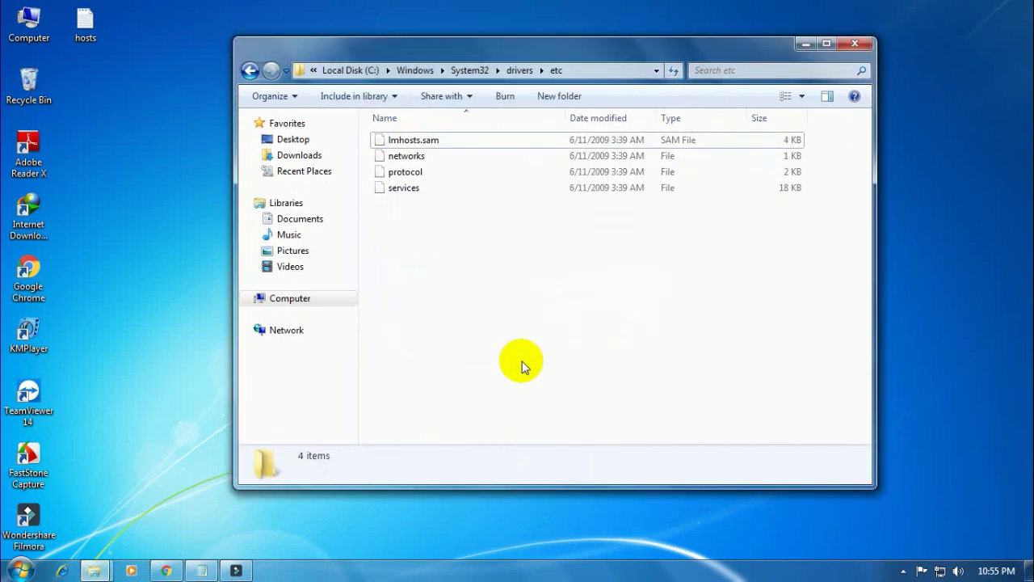
click(89, 29)
drag(89, 28, 434, 248)
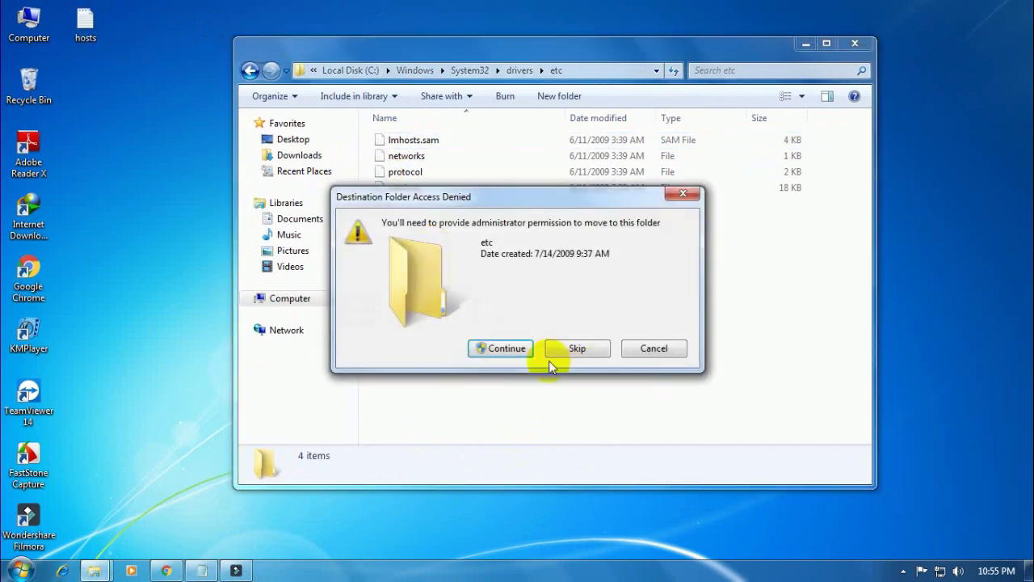
click(517, 348)
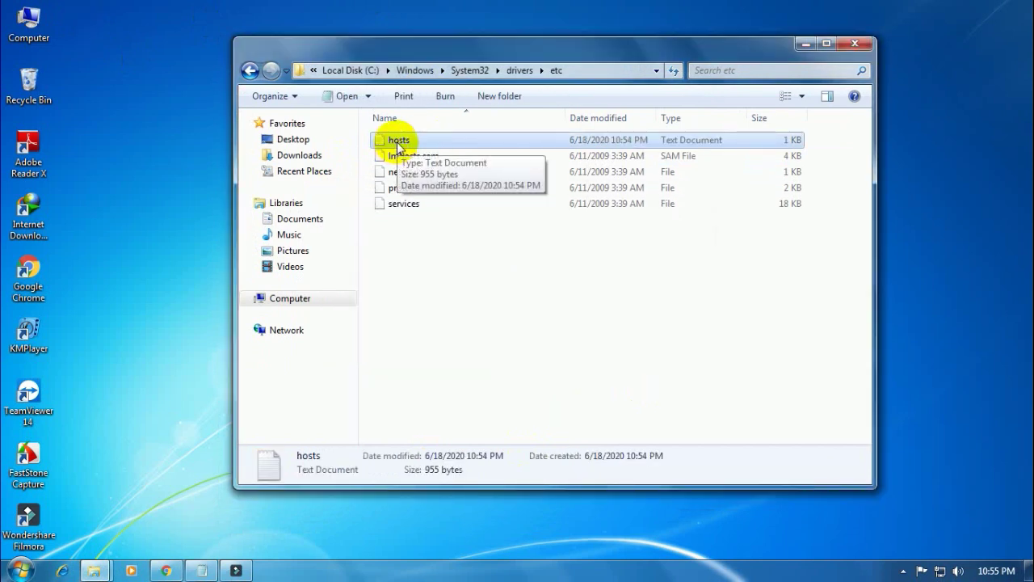
click(416, 140)
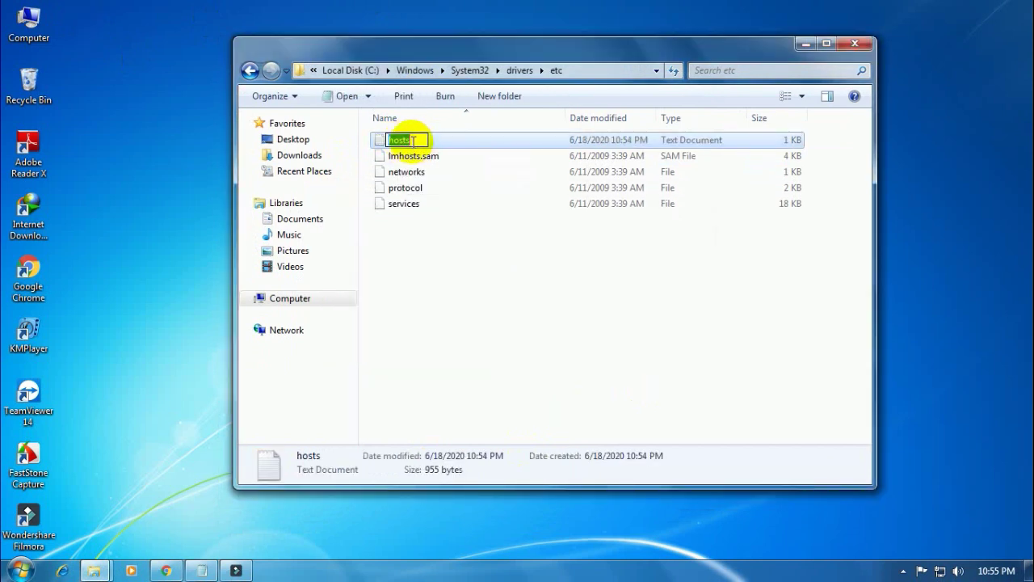
click(434, 278)
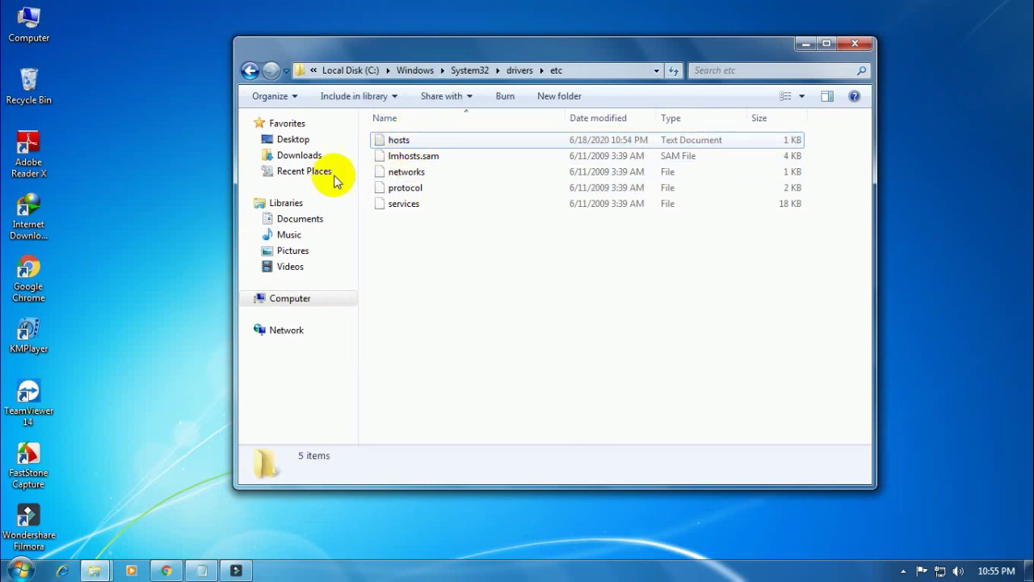
- Open Control Panel and display all its items as small icons
key(super)
click(245, 385)
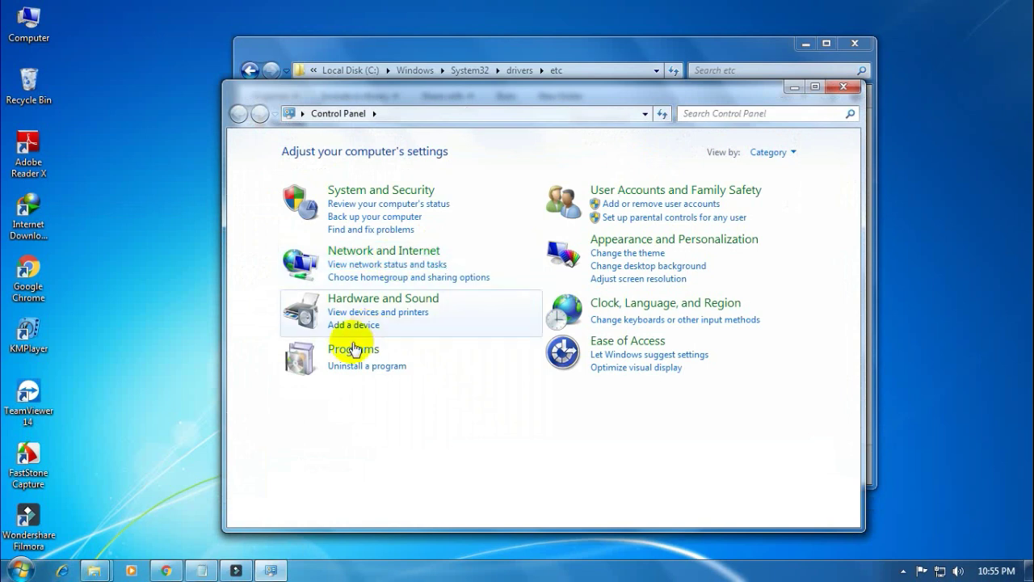
click(353, 353)
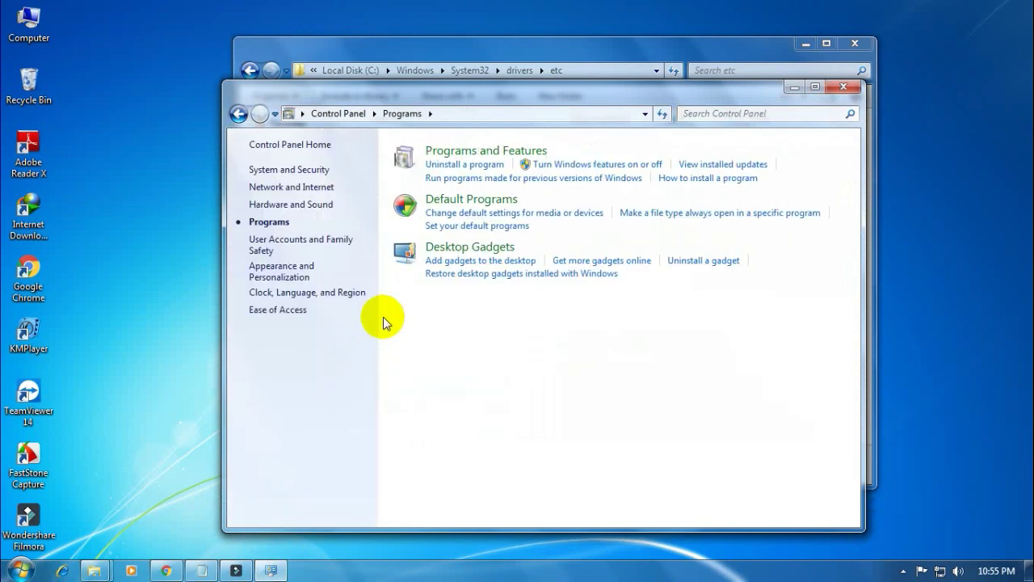
click(248, 117)
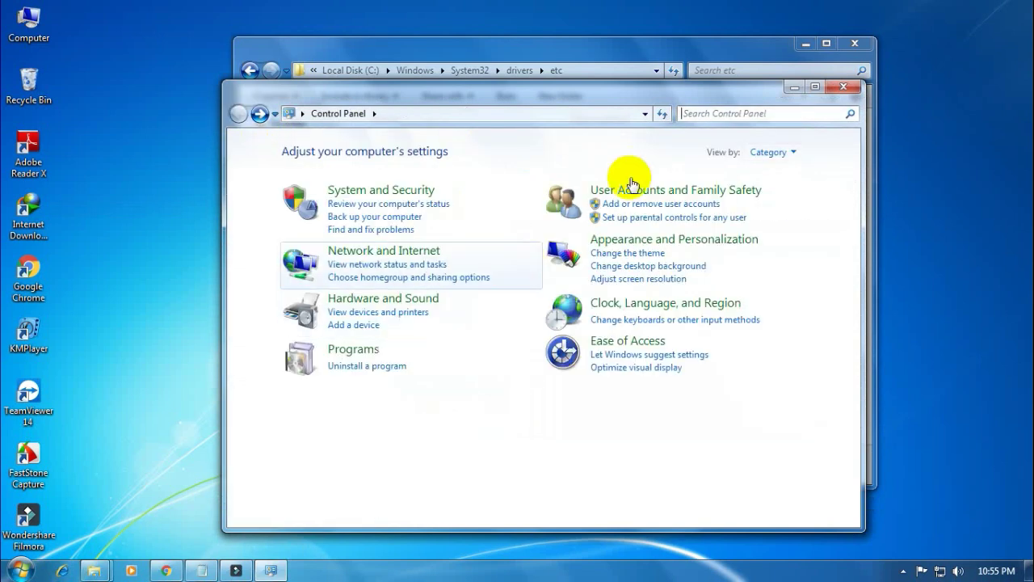
click(769, 152)
click(791, 211)
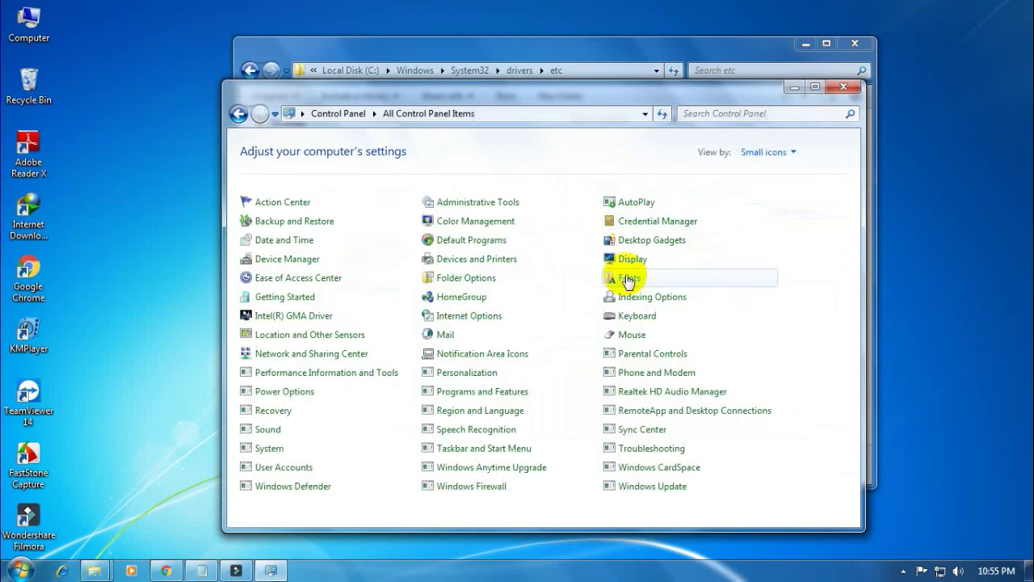
- In Folder Options, turn off hiding extensions for known file types, apply the change and close Control Panel
click(467, 279)
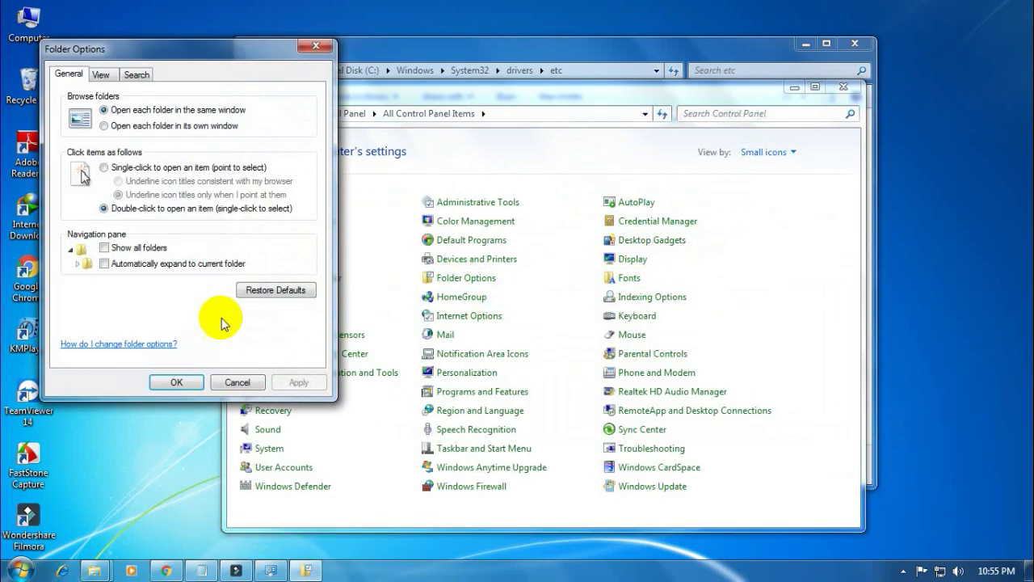
click(102, 75)
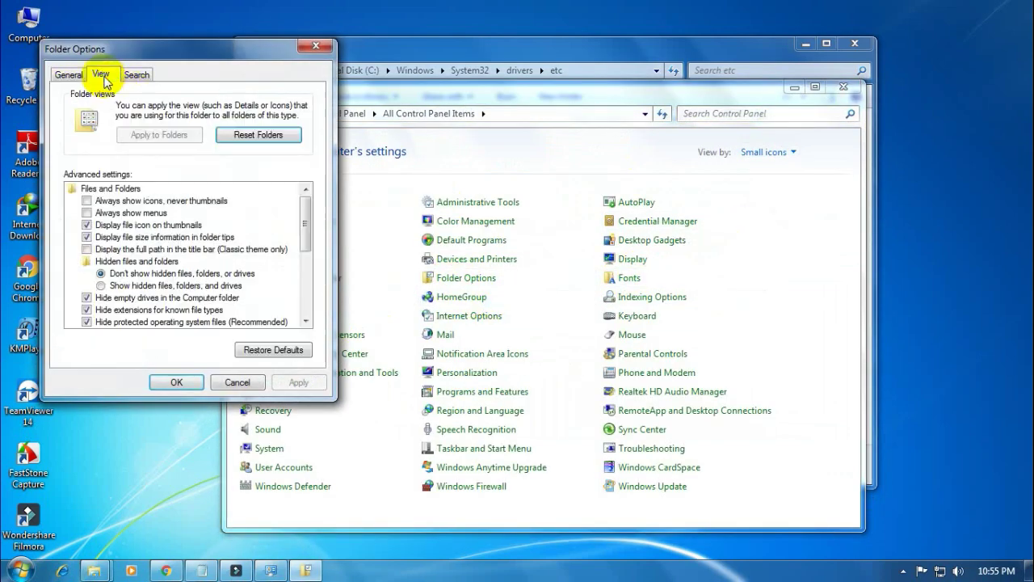
click(87, 310)
click(298, 382)
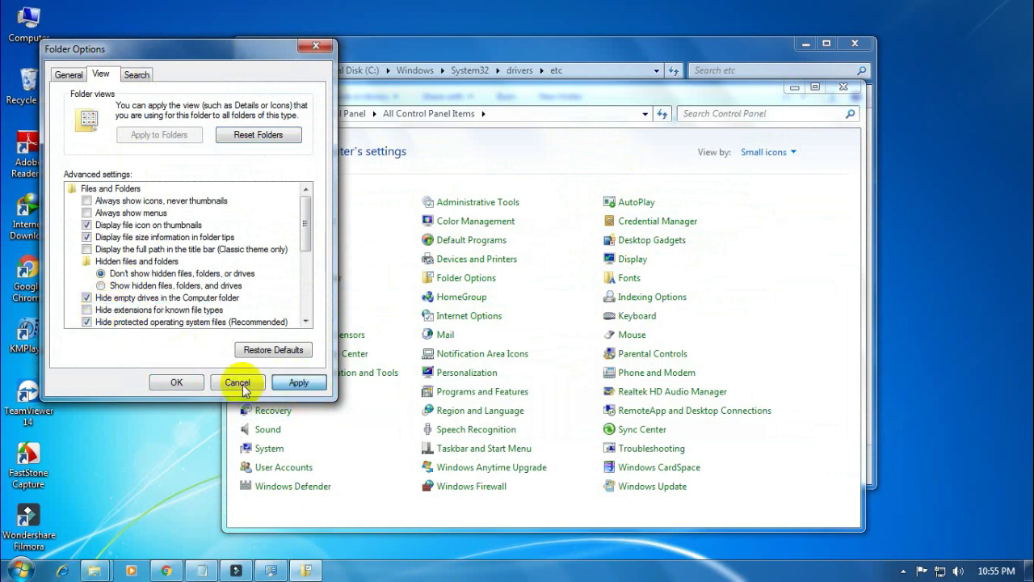
click(176, 385)
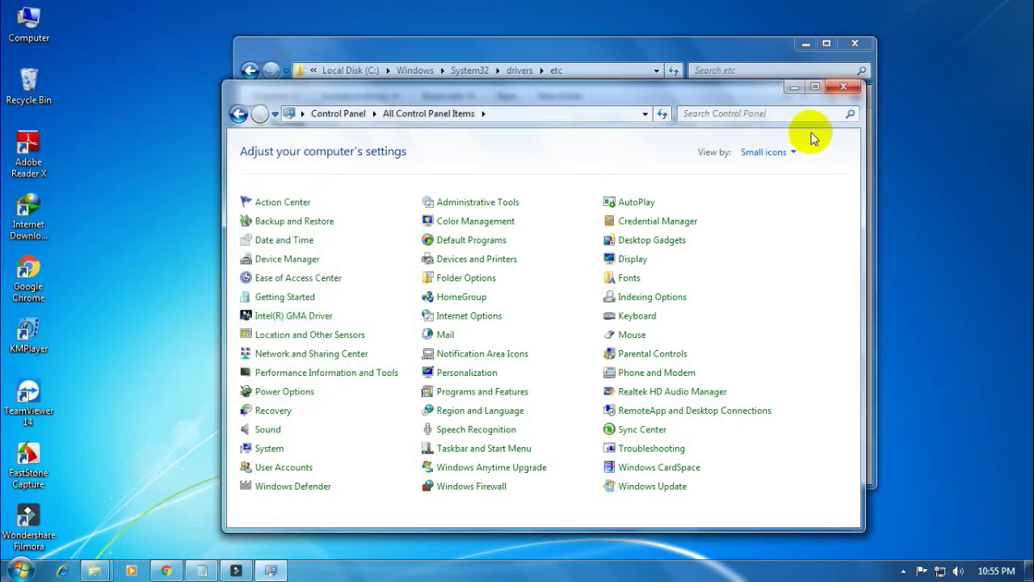
click(846, 89)
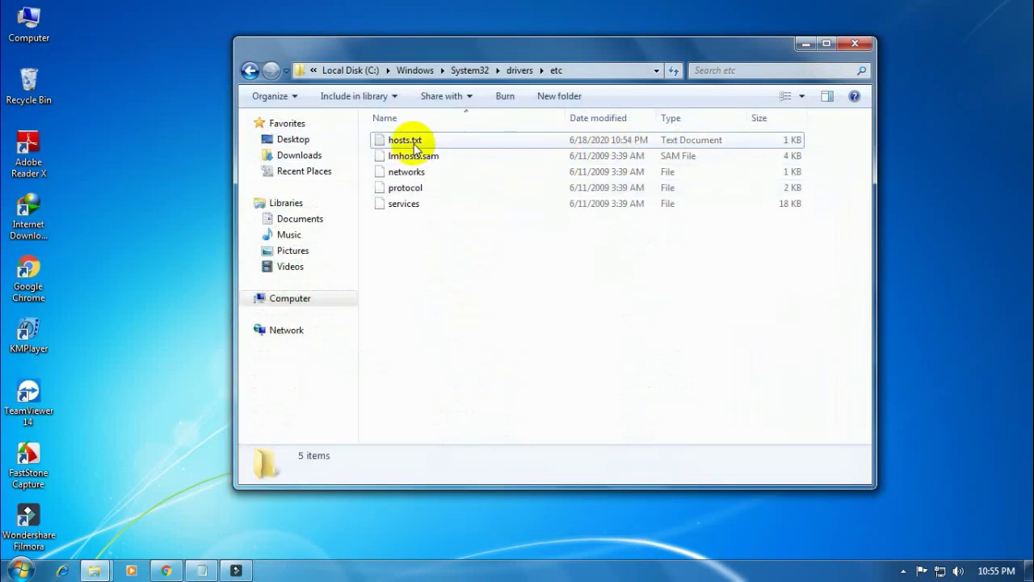
- Rename hosts.txt in the etc folder to hosts, accept the extension change with administrator permission, and close the folder window
click(419, 141)
click(423, 142)
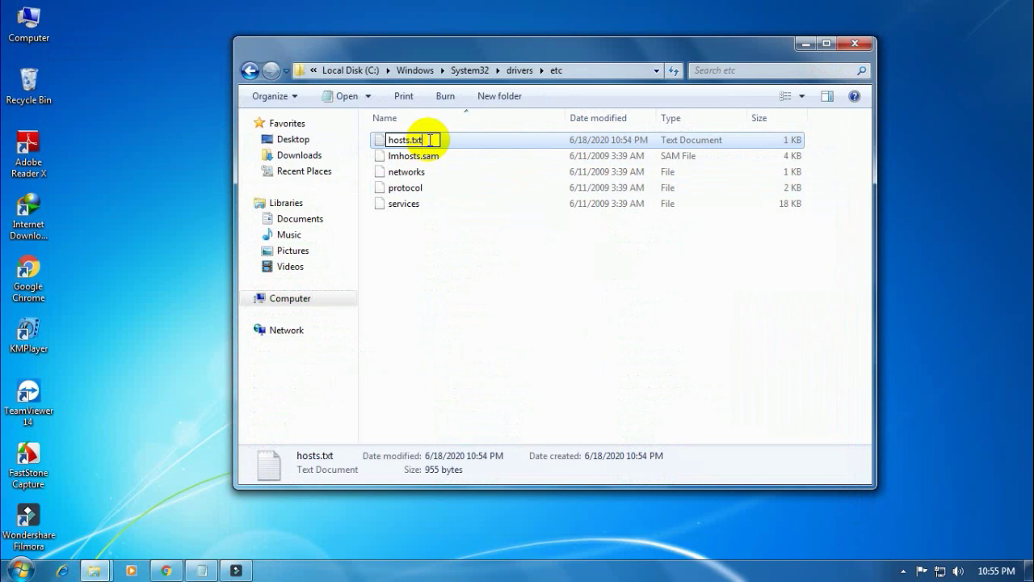
key(BackSpace)
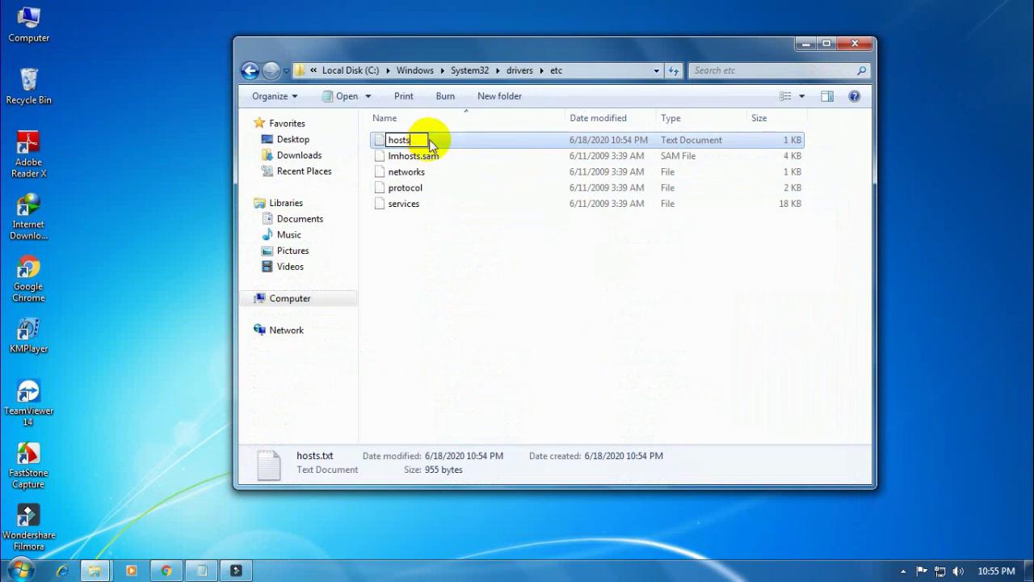
key(Return)
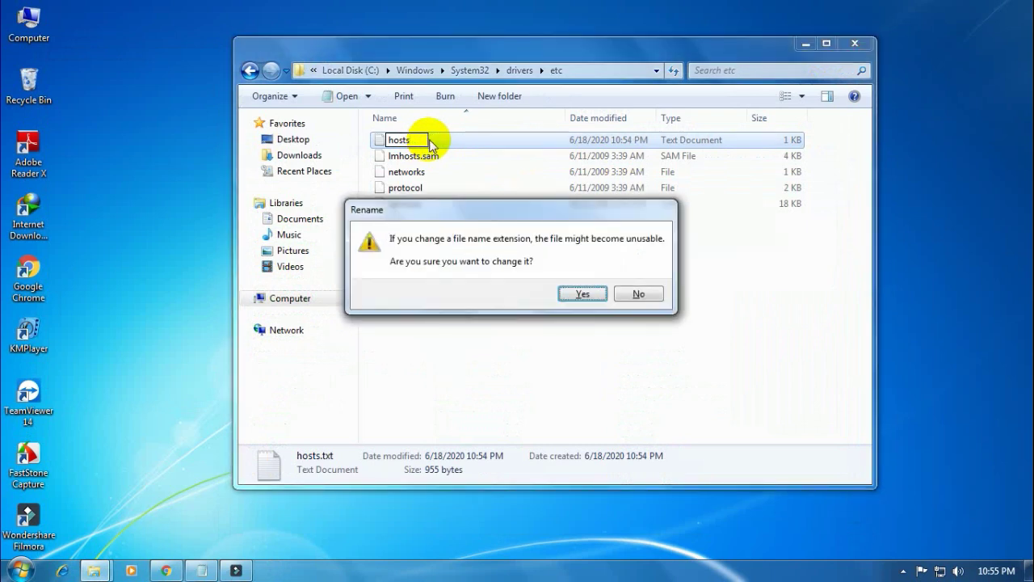
click(596, 296)
click(497, 349)
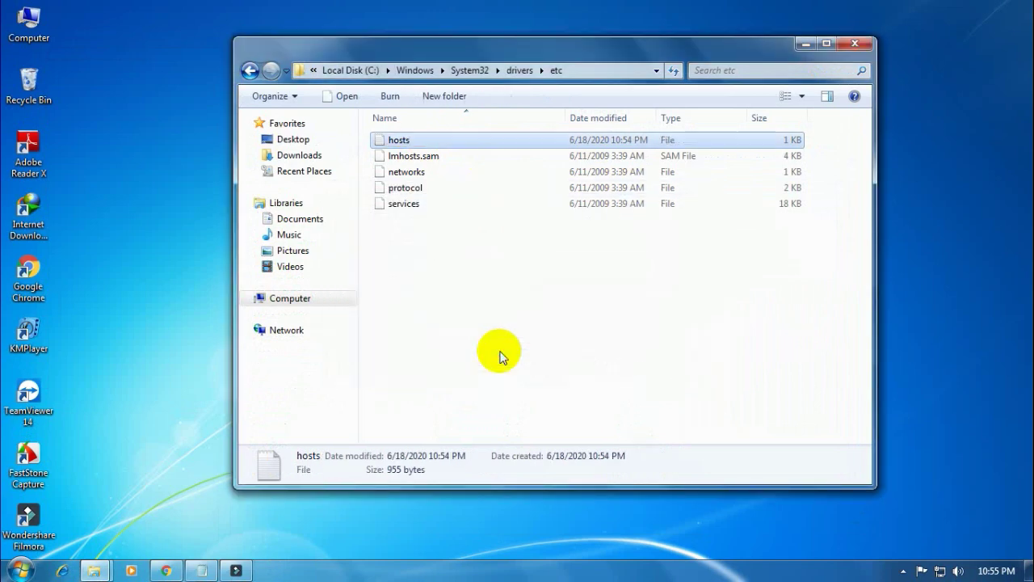
click(501, 357)
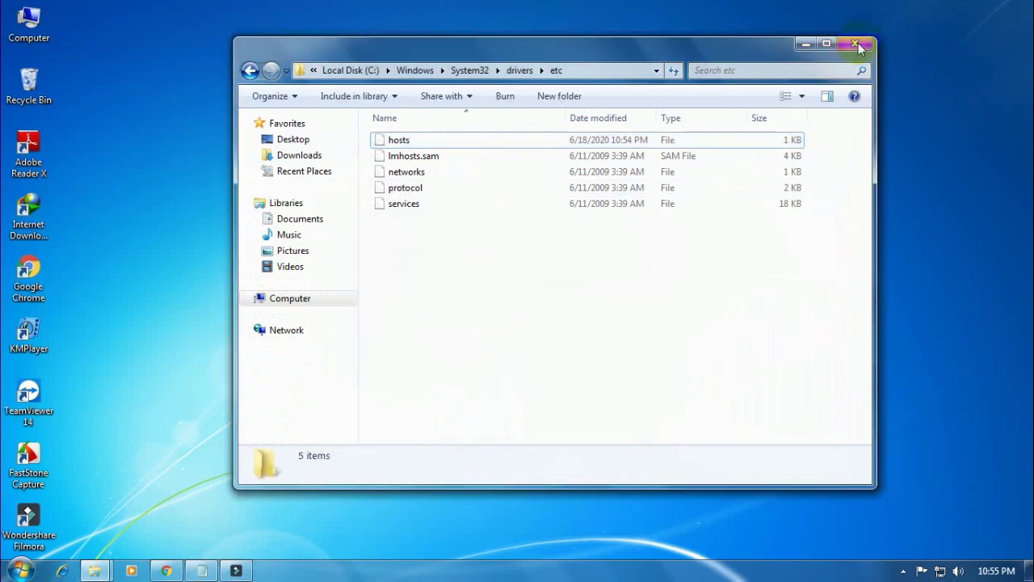
click(858, 45)
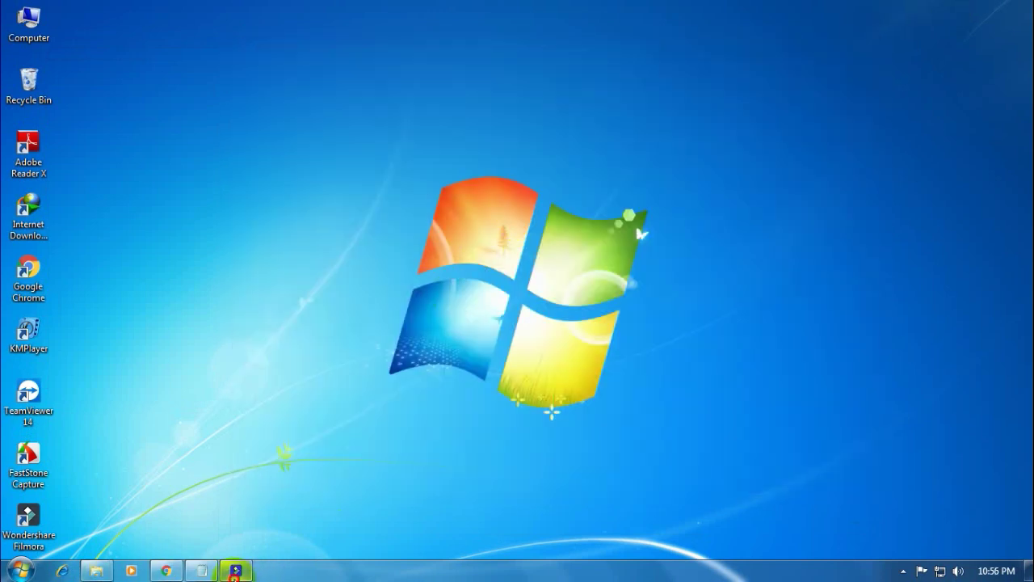
- Switch to Wondershare Filmora, open the registration form and fill in the licensed e-mail from the second e-mail and key pair in the notes
click(236, 571)
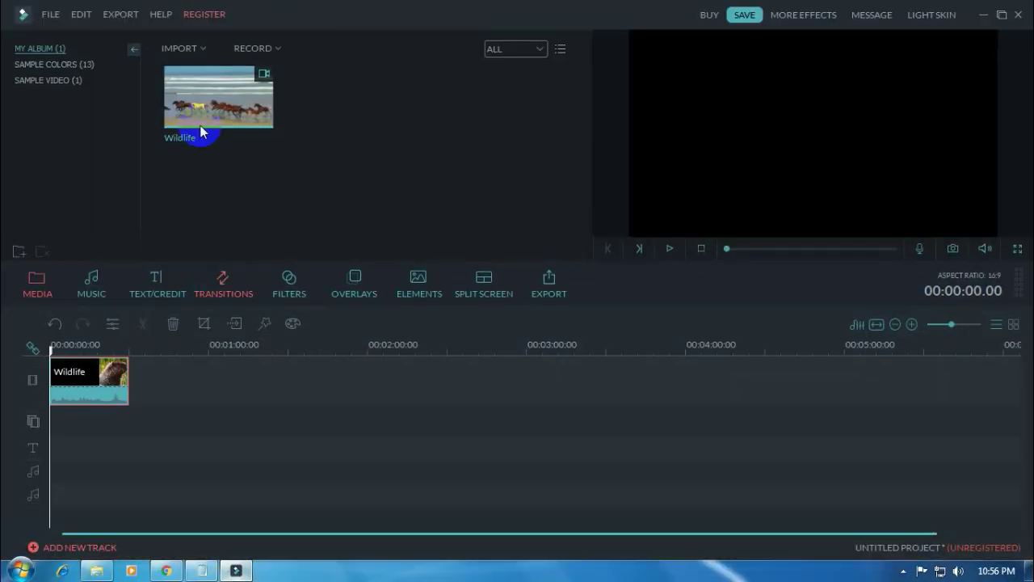
click(203, 14)
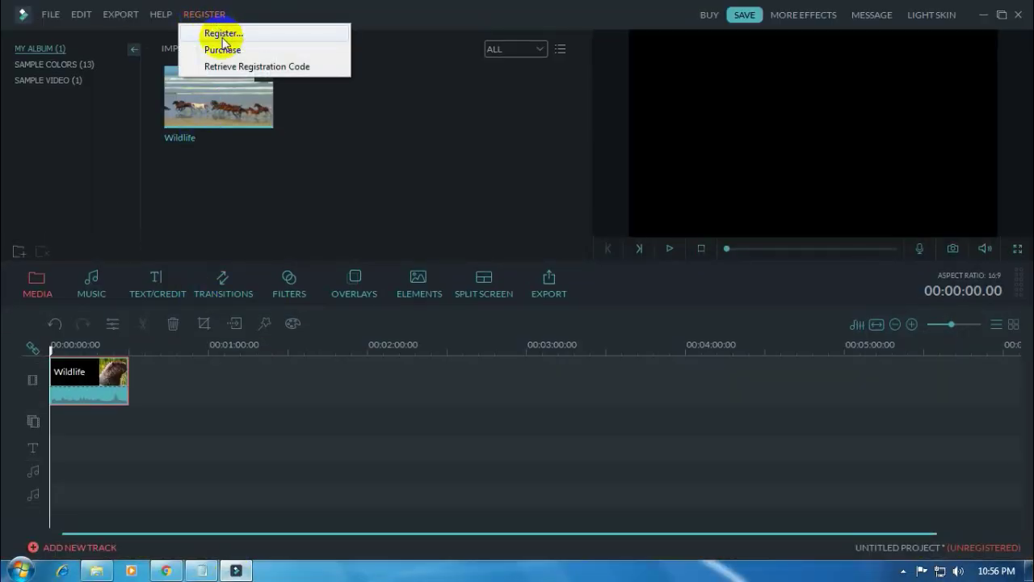
click(224, 36)
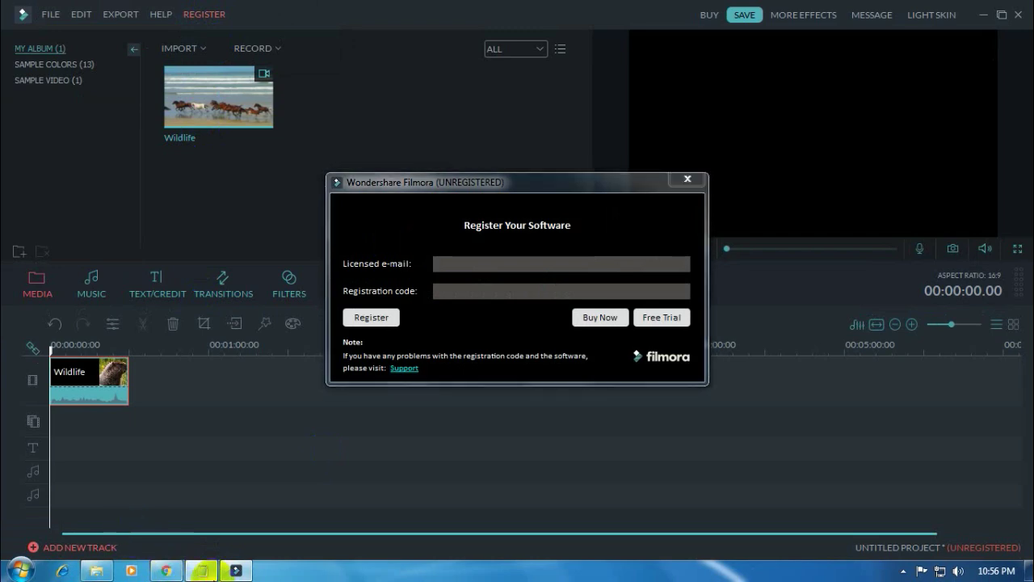
click(202, 572)
double_click(256, 224)
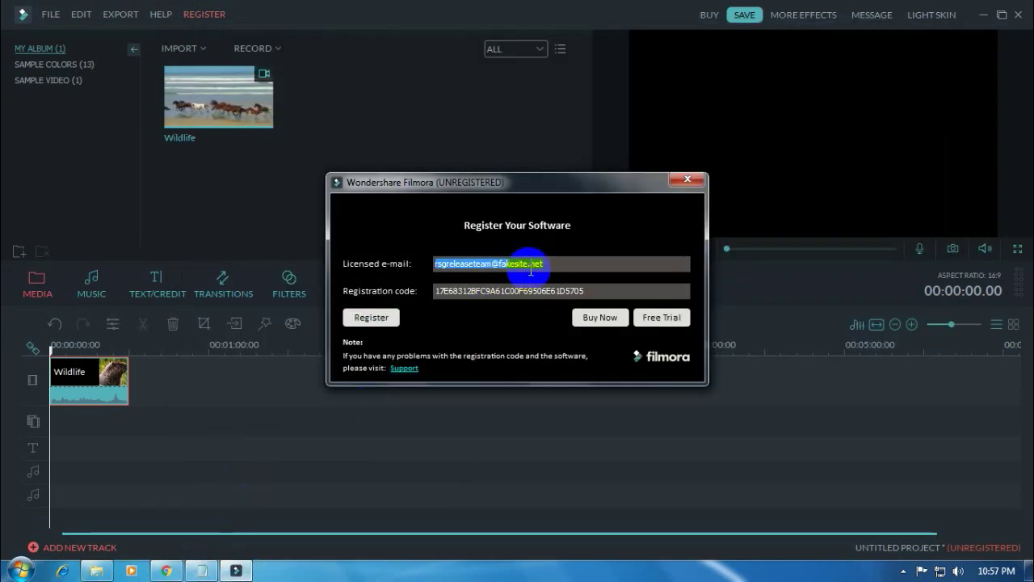
key(ctrl+v)
- Copy the matching key from the Notepad notes into the registration code field and submit the registration
click(202, 572)
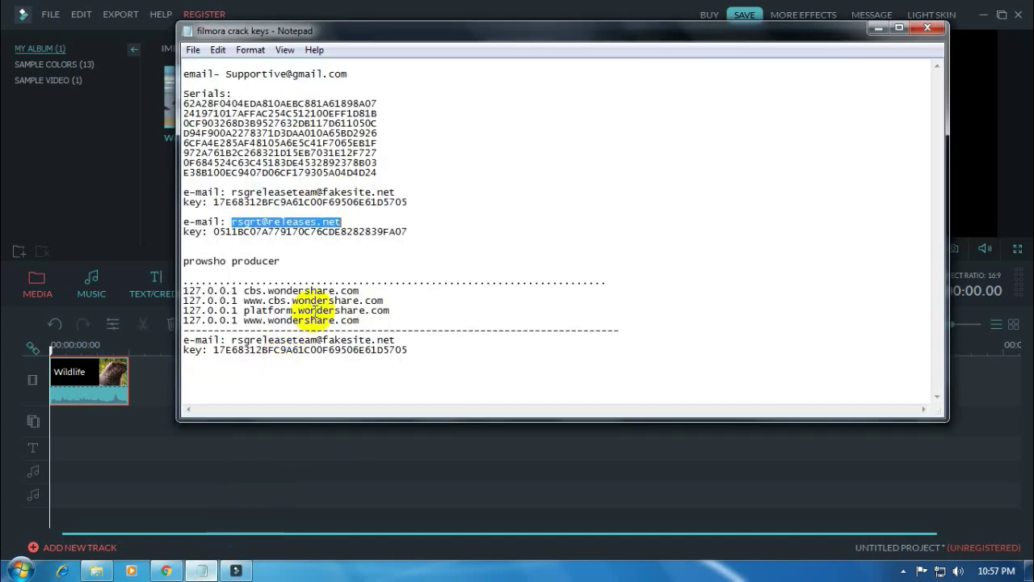
double_click(326, 233)
key(ctrl+c)
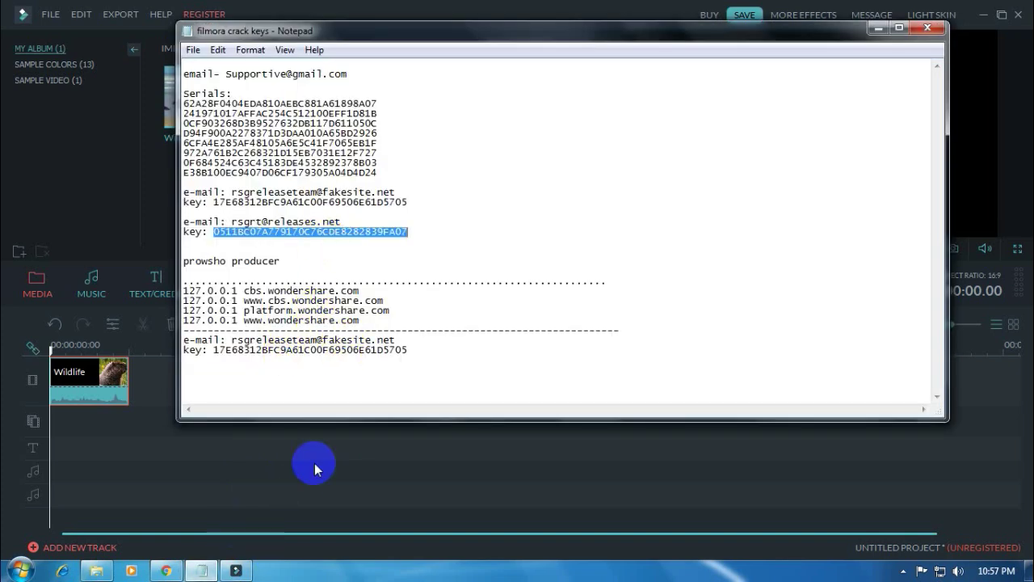
click(236, 571)
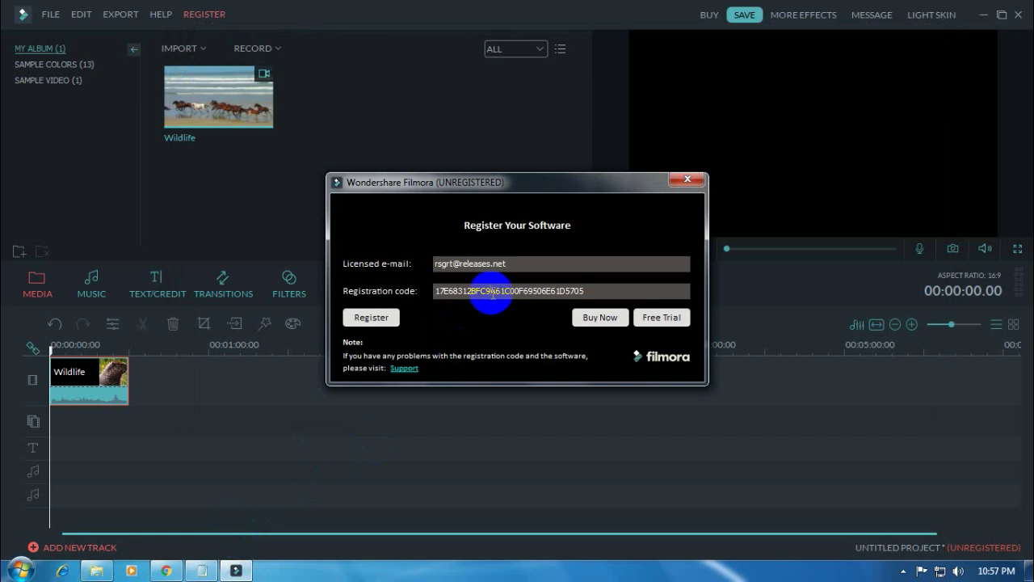
double_click(492, 293)
key(ctrl+v)
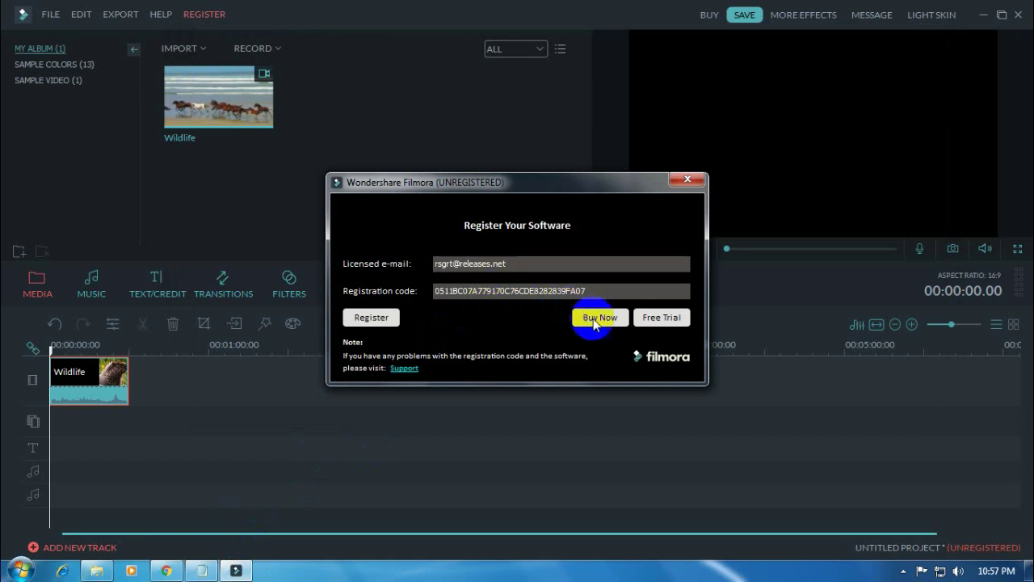
click(386, 319)
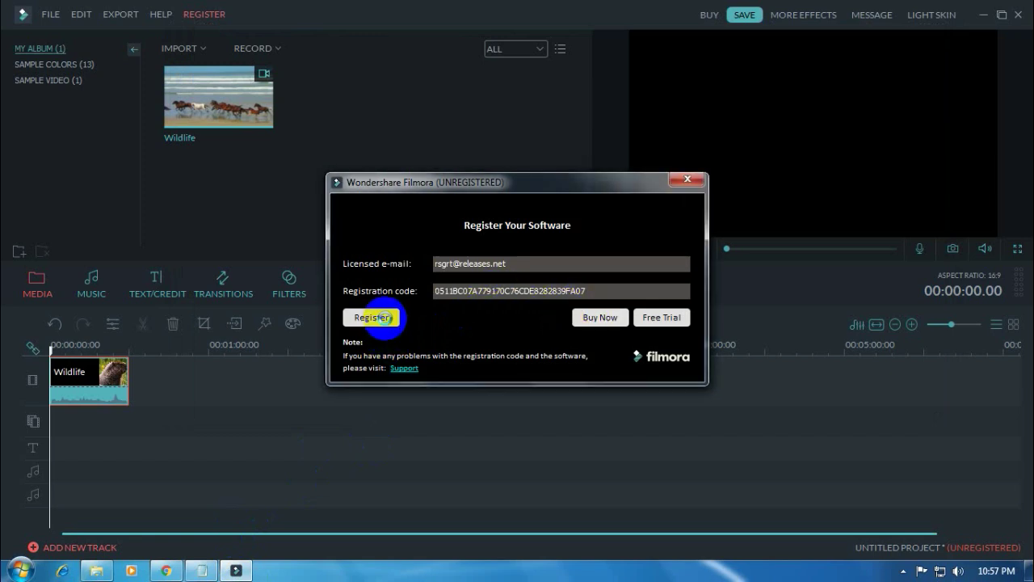
click(386, 318)
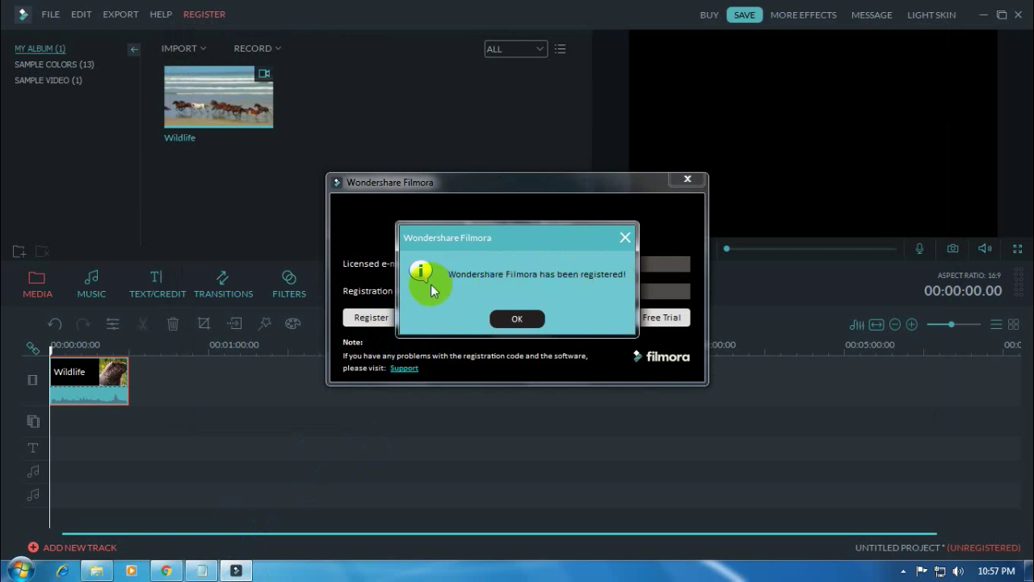
- Dismiss the registration confirmation and close the browser window that opens over the editor
click(518, 315)
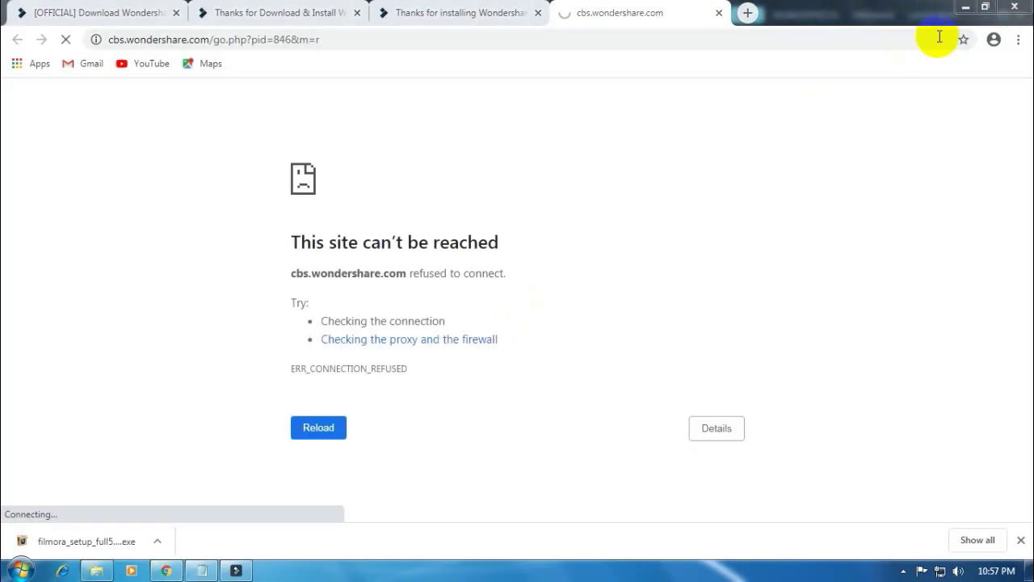
click(1015, 10)
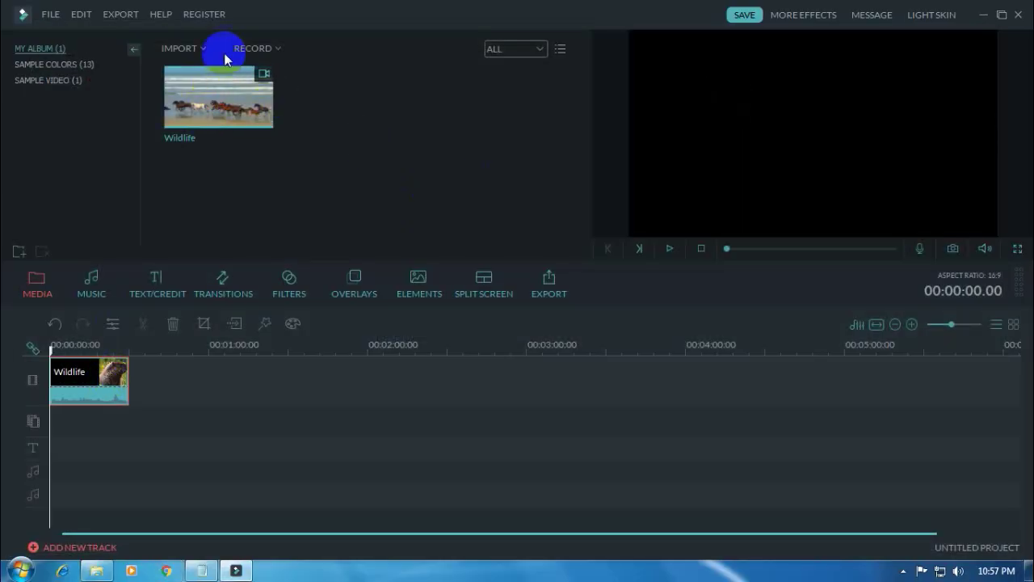
- Try exporting the Wildlife timeline as a WMV video named My Video with the default output settings
click(136, 15)
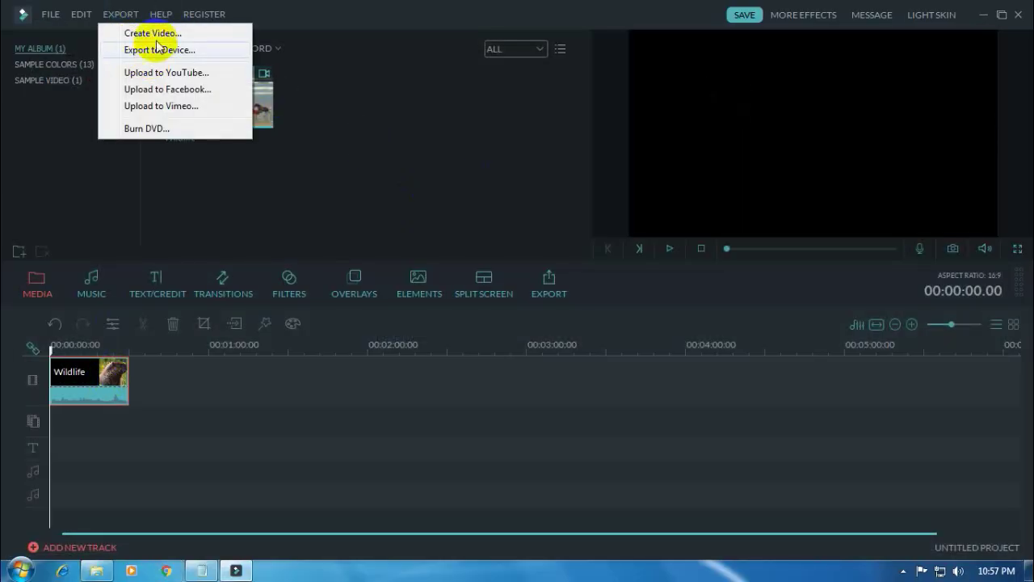
click(151, 35)
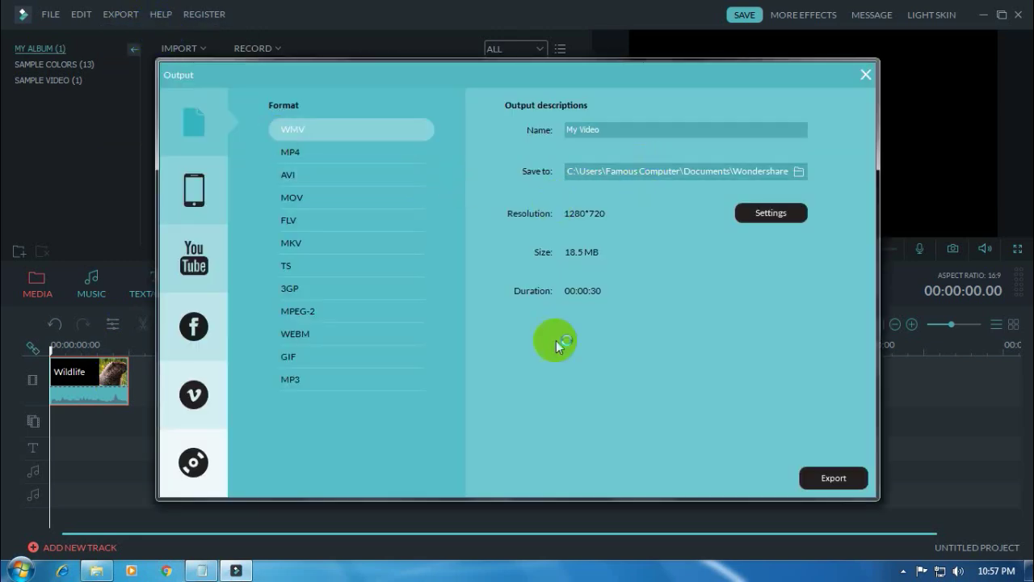
click(841, 477)
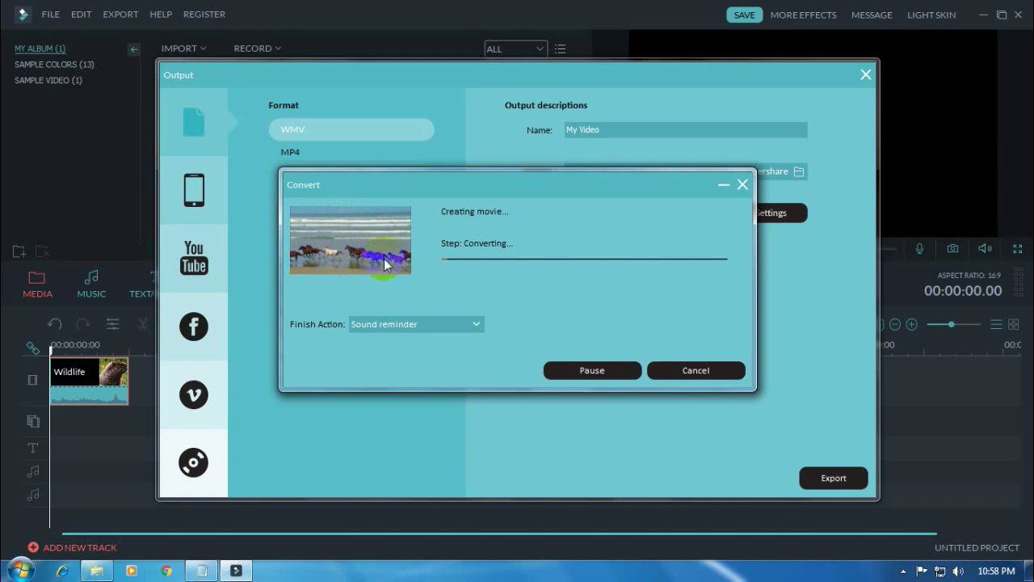
- Cancel the running video conversion, confirm the cancellation and close the Output window
click(687, 372)
click(487, 319)
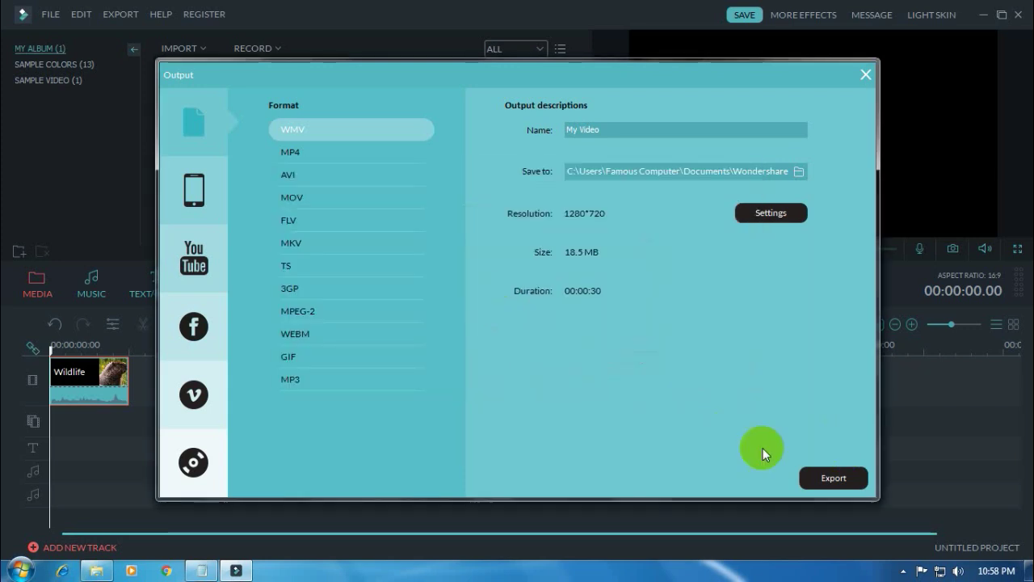
click(865, 75)
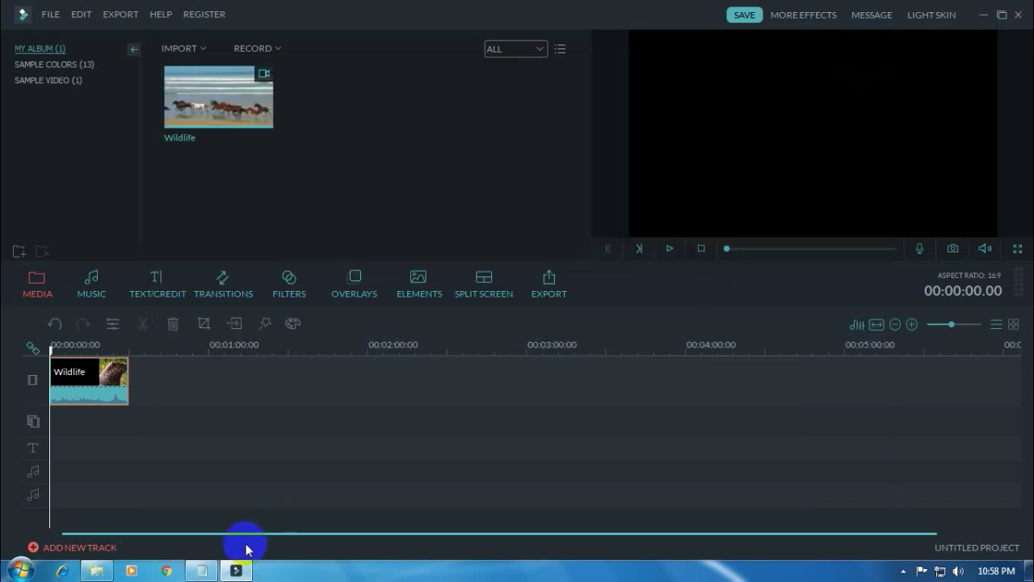